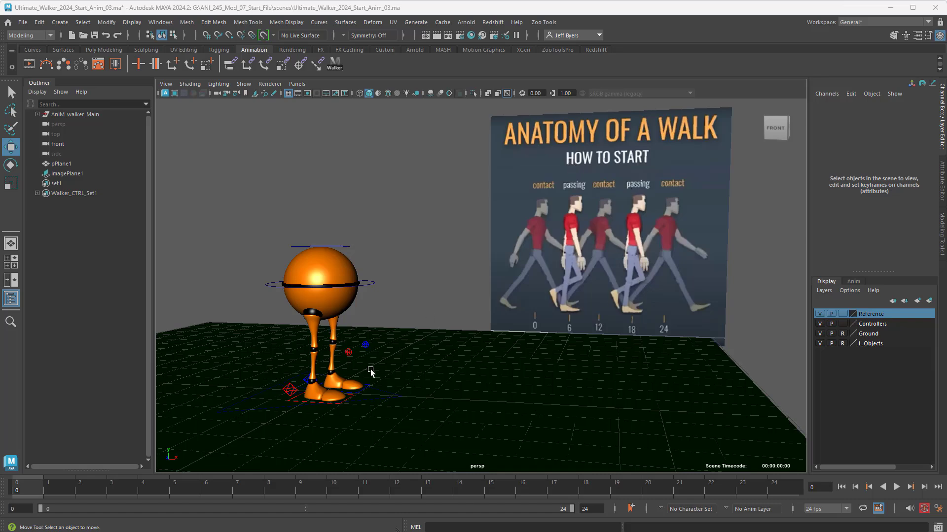
# - Examine the walker's right heel and foot controllers from several angles in the perspective view
pyautogui.keyDown('alt'); pyautogui.moveTo(371, 374); pyautogui.dragTo(420, 340); pyautogui.keyUp('alt')
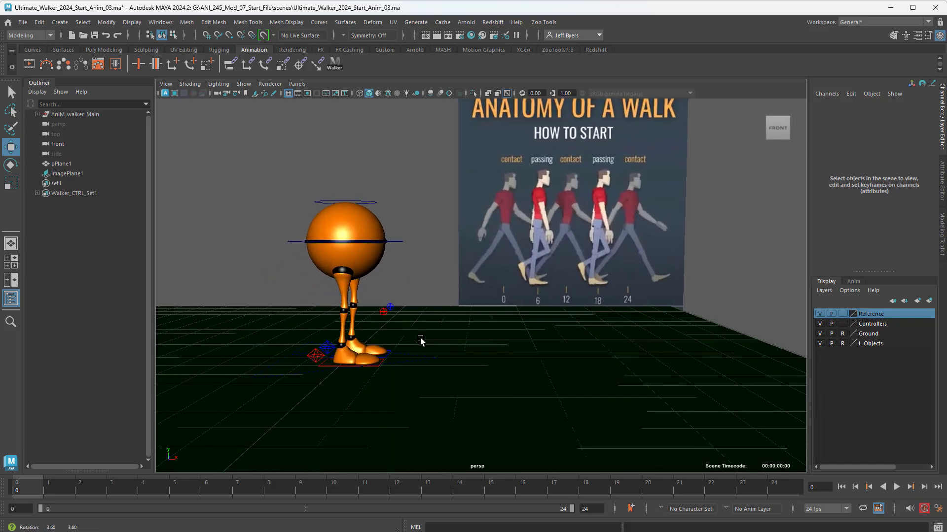
pyautogui.click(315, 356)
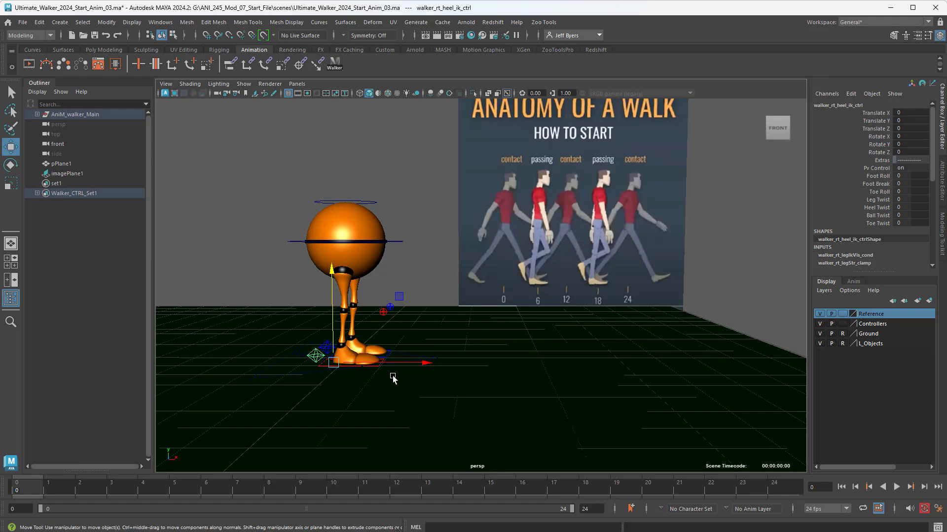
pyautogui.keyDown('alt'); pyautogui.moveTo(395, 379); pyautogui.dragTo(467, 406); pyautogui.keyUp('alt')
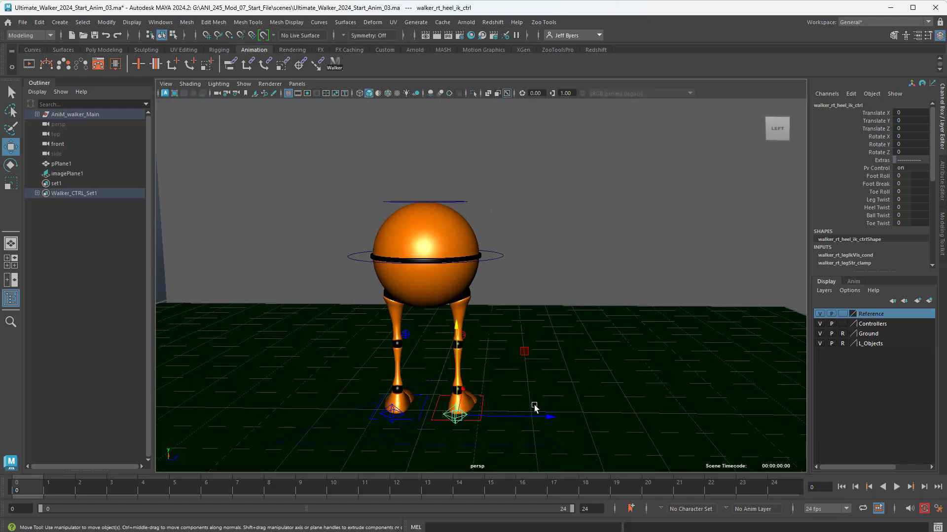
pyautogui.keyDown('alt'); pyautogui.moveTo(536, 408); pyautogui.dragTo(389, 374); pyautogui.keyUp('alt')
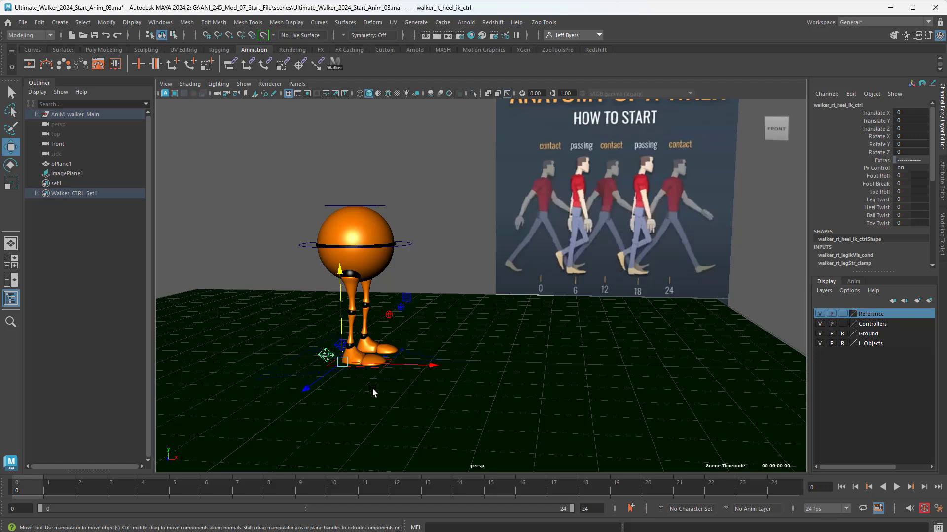
pyautogui.click(415, 277)
pyautogui.click(339, 368)
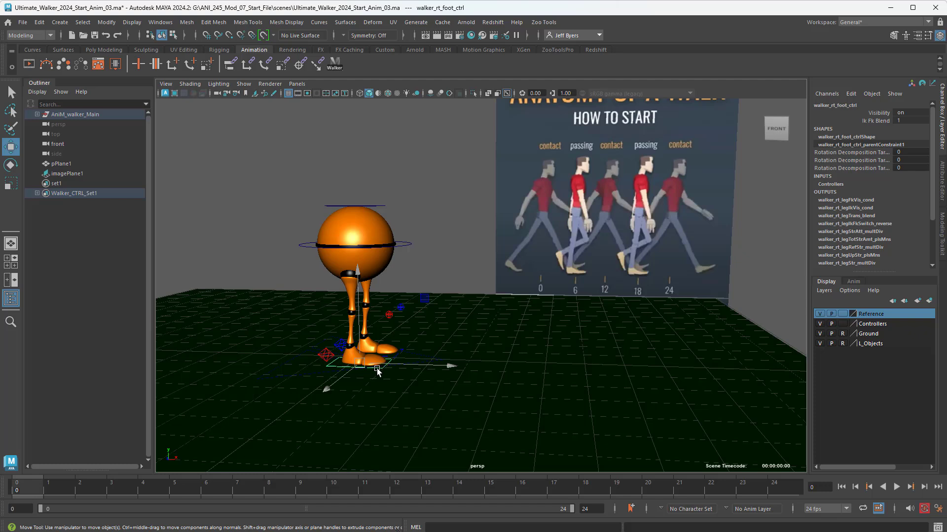
# - Try raising the right heel controller slightly off the ground in the perspective view, and undo the move
pyautogui.click(329, 358)
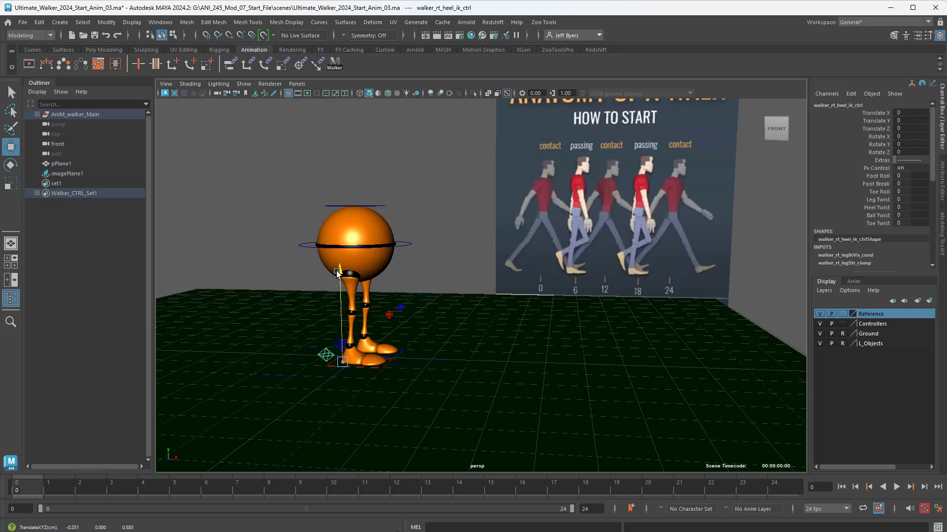
pyautogui.moveTo(341, 296); pyautogui.dragTo(338, 275)
pyautogui.hotkey('ctrl', 'z')
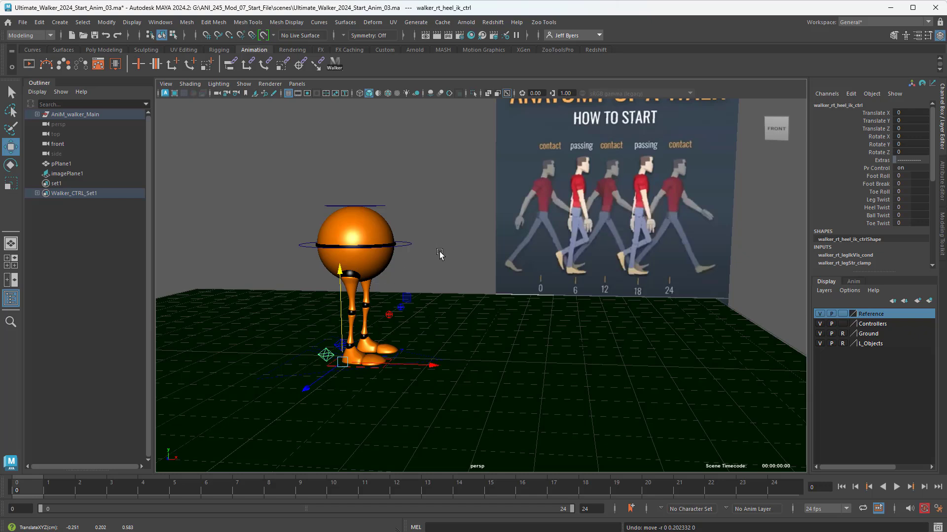
# - Maximize the front view and display all object types in it so the rig controllers can be selected
pyautogui.press('space')
pyautogui.press('space')
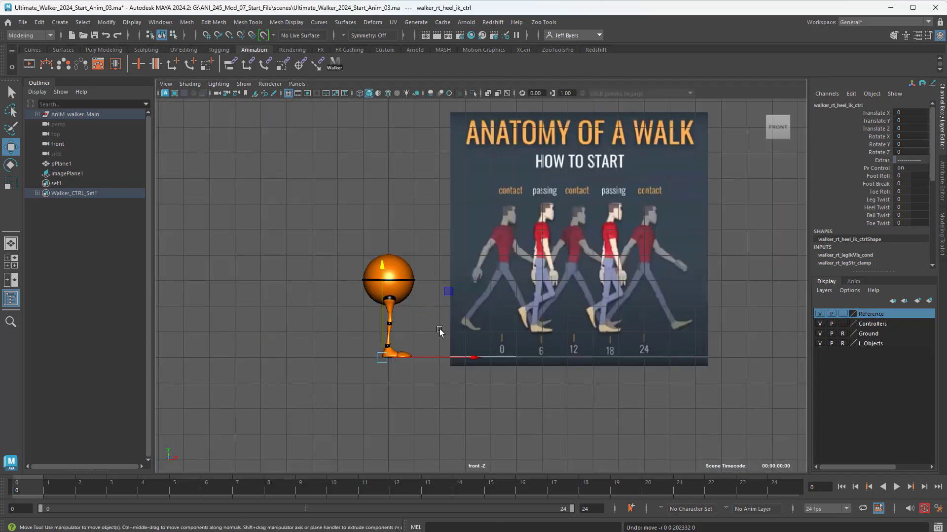
pyautogui.scroll(2, 485, 315)
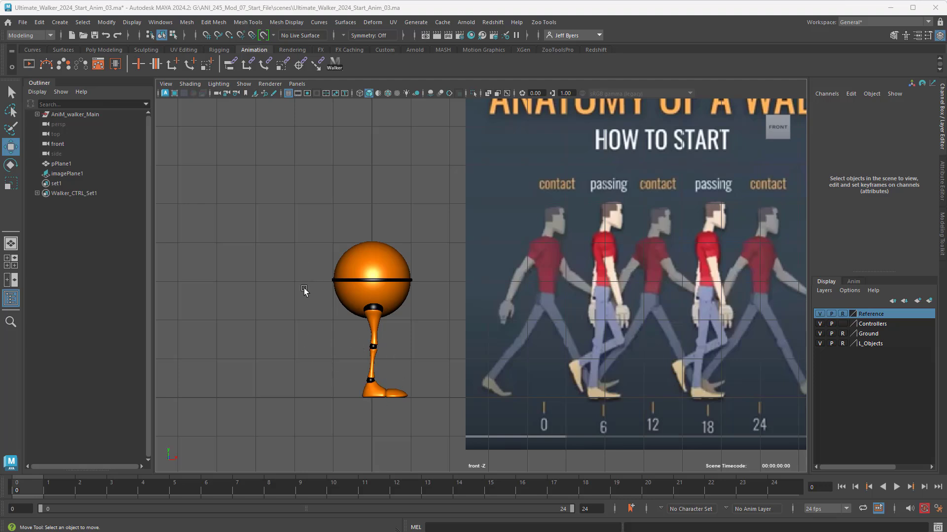
pyautogui.click(244, 85)
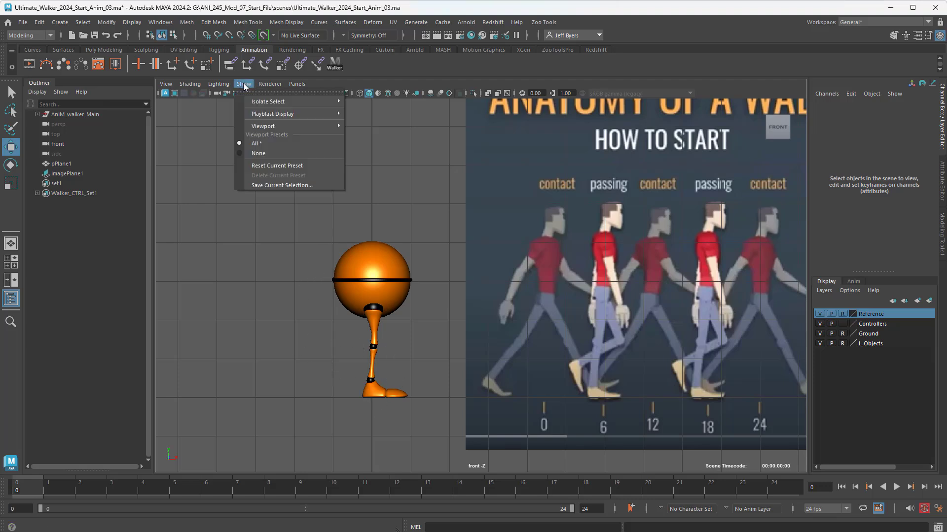
pyautogui.click(255, 144)
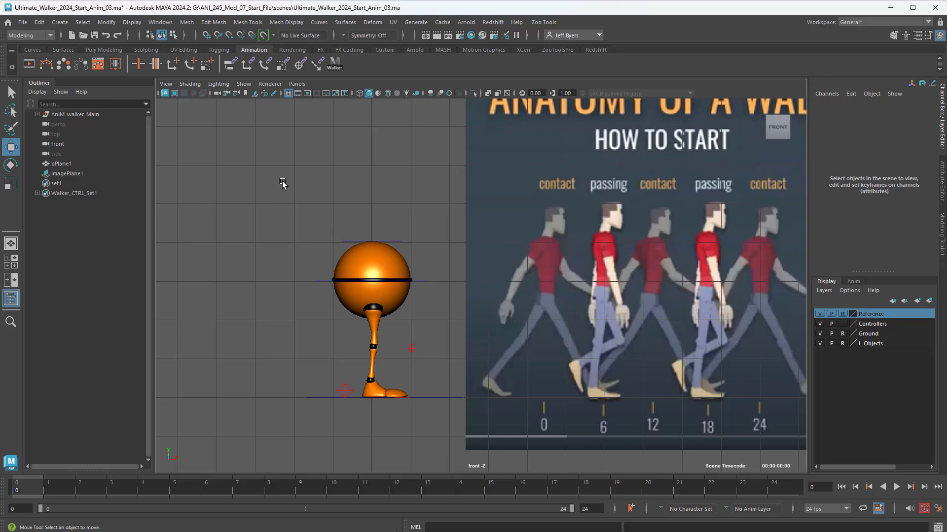
# - Maximize the top view and display all object types in it
pyautogui.press('space')
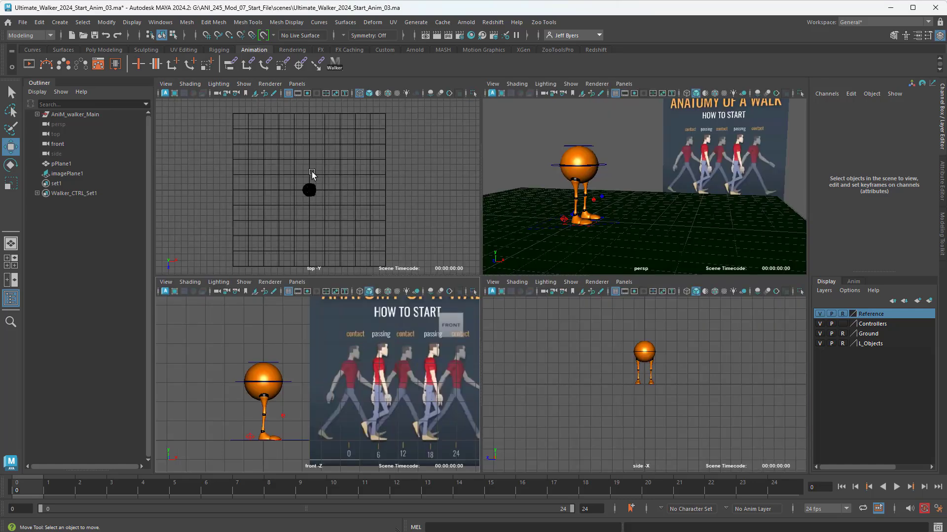
pyautogui.press('space')
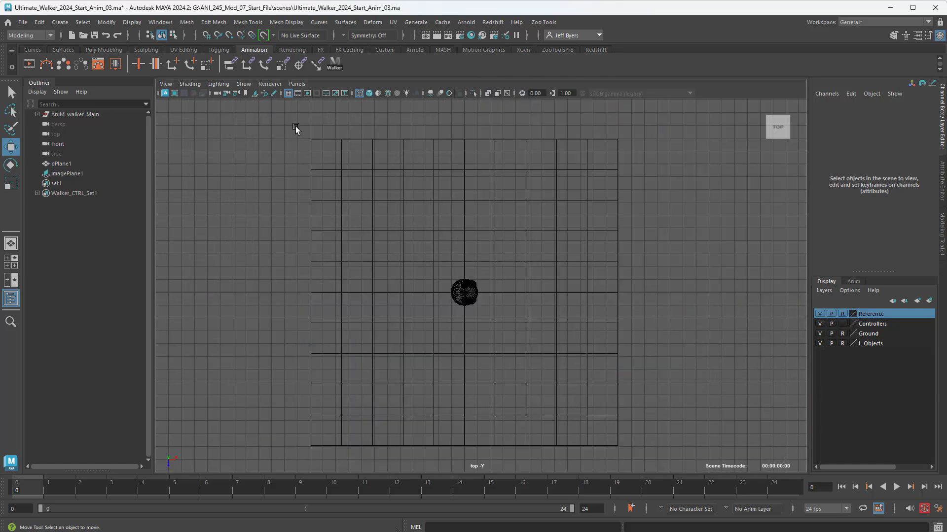
pyautogui.click(243, 84)
pyautogui.click(263, 143)
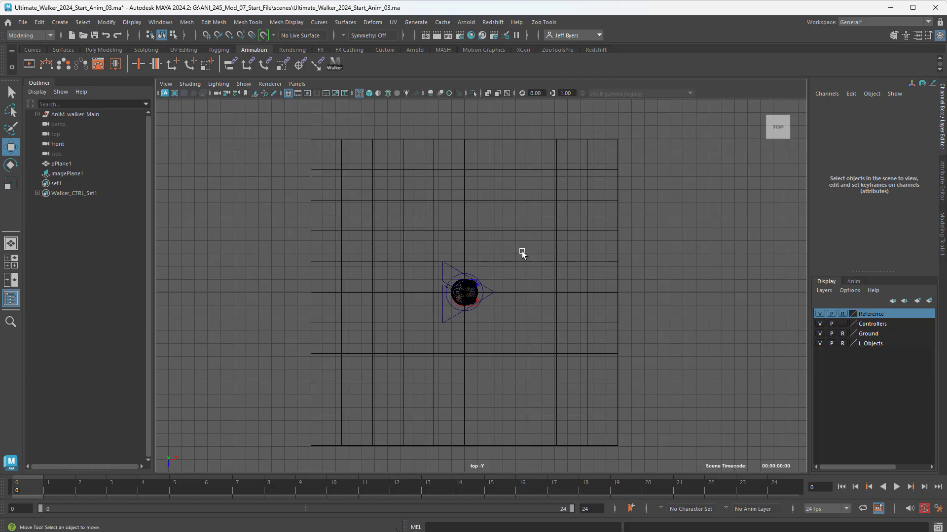
# - Display all object types in the side view and return to the four-view layout
pyautogui.press('space')
pyautogui.press('space')
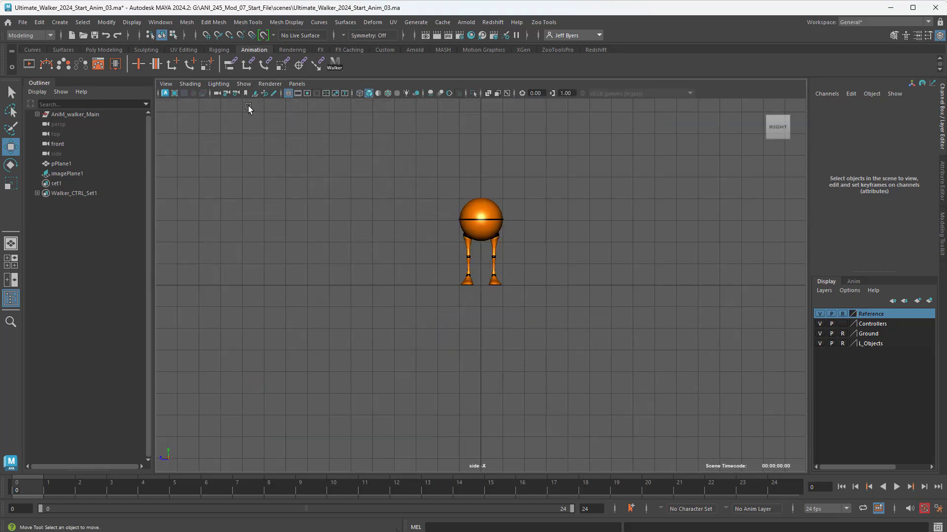
pyautogui.click(243, 84)
pyautogui.click(264, 144)
pyautogui.press('space')
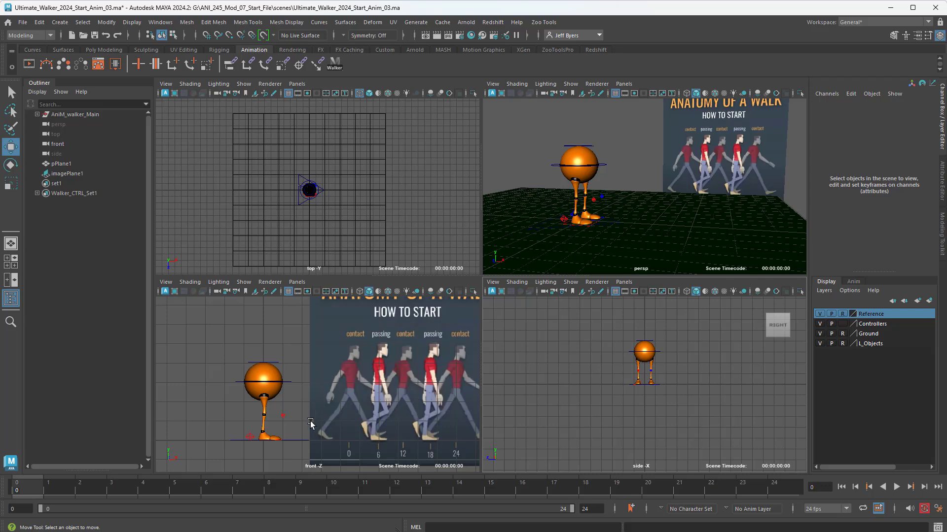
# - Try lifting the right heel controller about 0.34 units and sliding it forward in the maximized front view
pyautogui.click(255, 438)
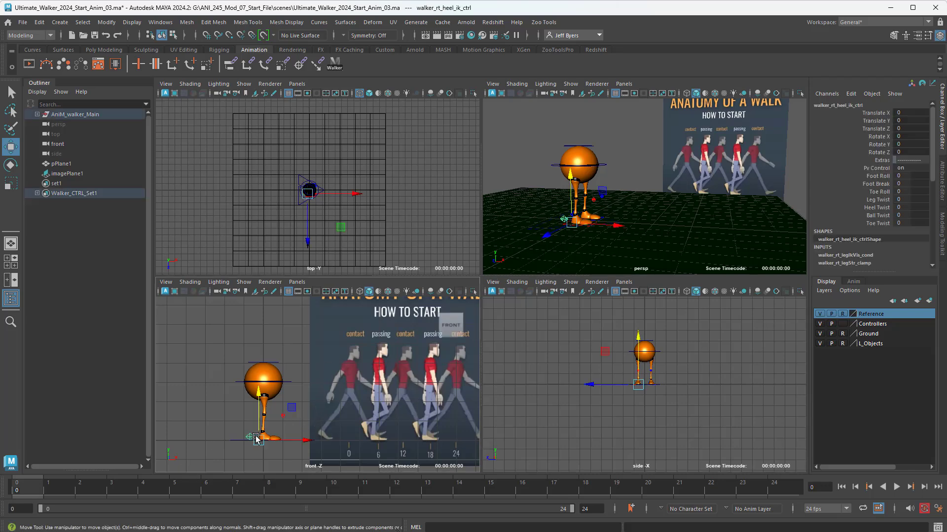
pyautogui.press('space')
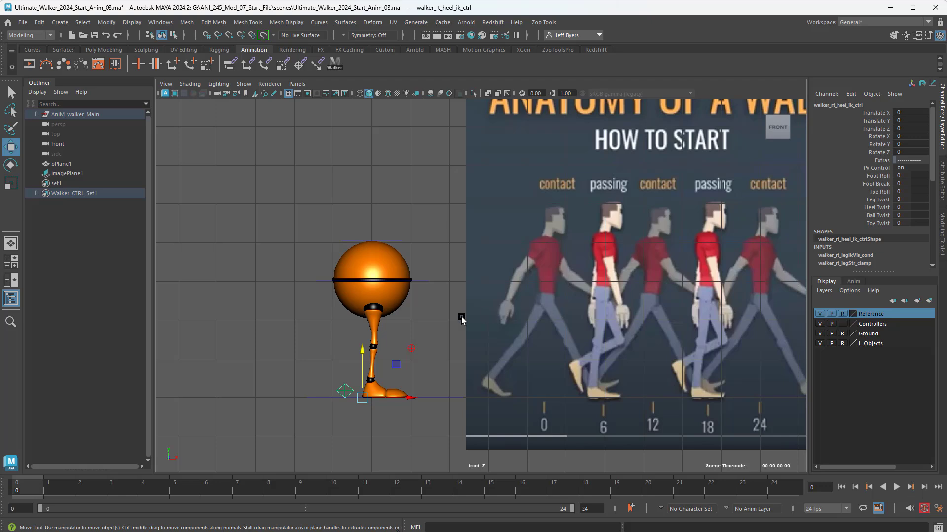
pyautogui.click(426, 280)
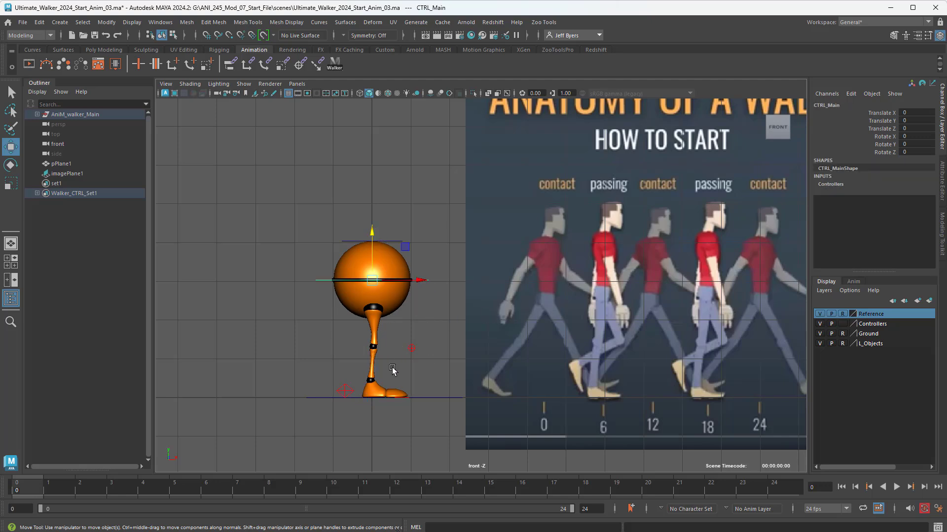
pyautogui.click(347, 392)
pyautogui.moveTo(364, 351); pyautogui.dragTo(364, 336)
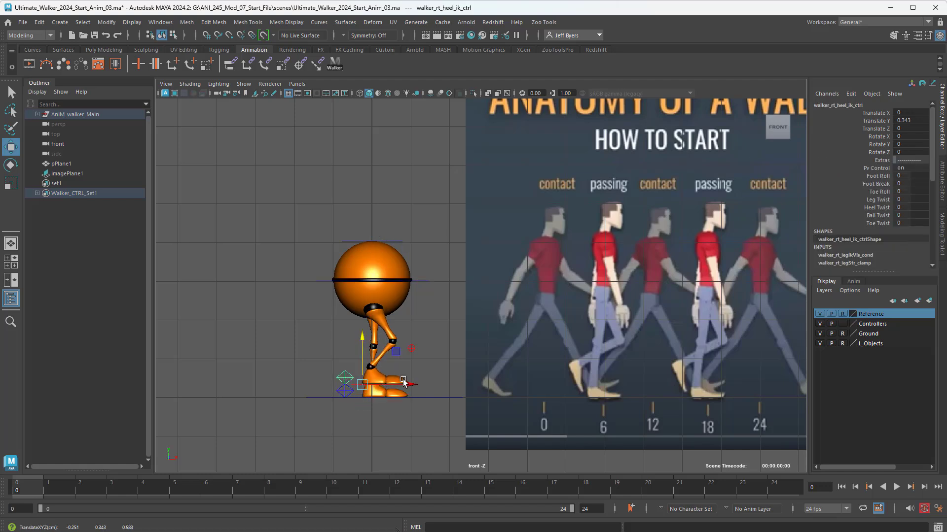
pyautogui.moveTo(410, 384); pyautogui.dragTo(462, 378)
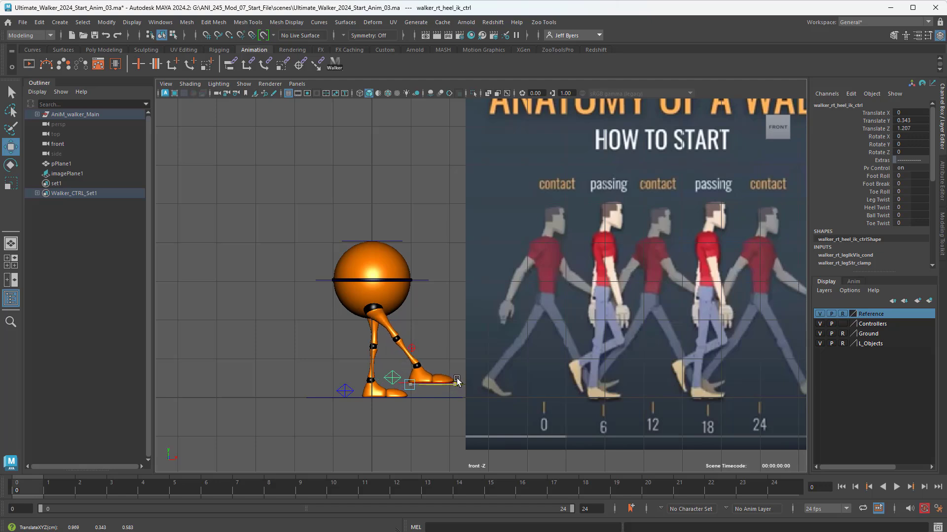
pyautogui.moveTo(442, 381); pyautogui.dragTo(447, 381)
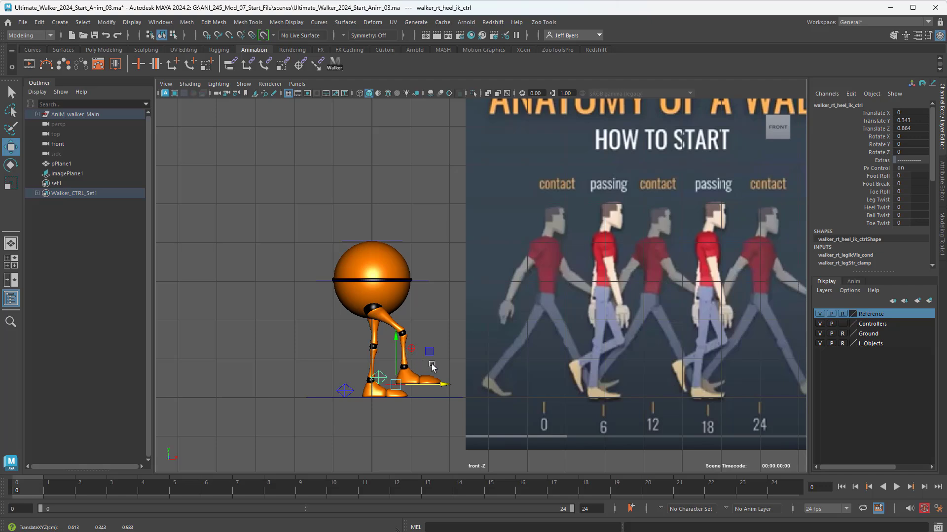
# - Undo the right heel controller's lift and forward moves
pyautogui.hotkey('ctrl', 'z')
pyautogui.hotkey('ctrl', 'z')
pyautogui.hotkey('ctrl', 'z')
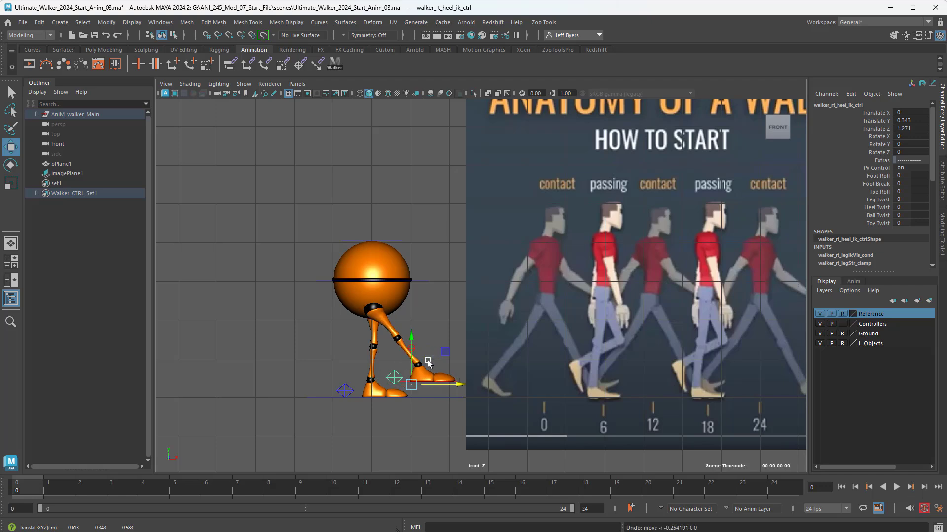
# - Lower the main body controller to Translate Y about -0.33 and spread the feet, right heel to Translate Z 0.953, left heel to -0.966
pyautogui.click(420, 281)
pyautogui.moveTo(372, 232); pyautogui.dragTo(370, 245)
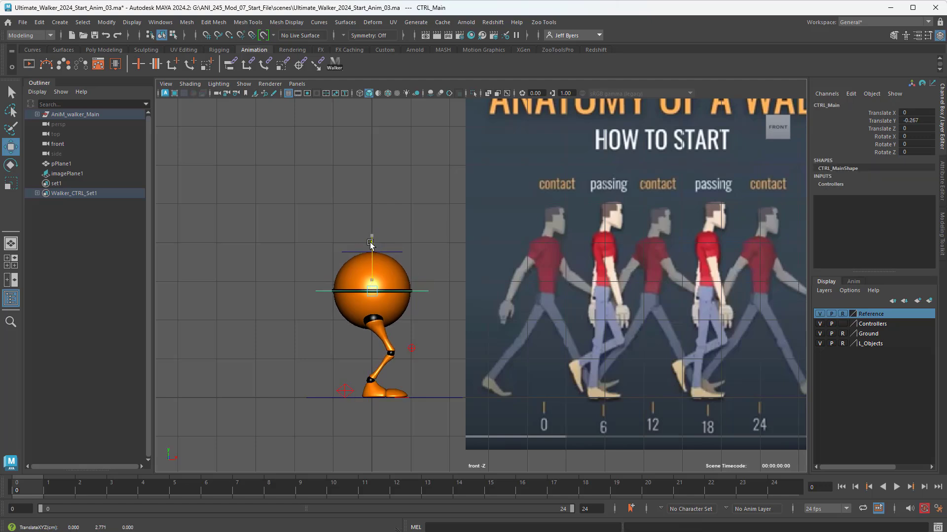
pyautogui.click(348, 391)
pyautogui.moveTo(413, 396); pyautogui.dragTo(353, 395)
pyautogui.click(353, 391)
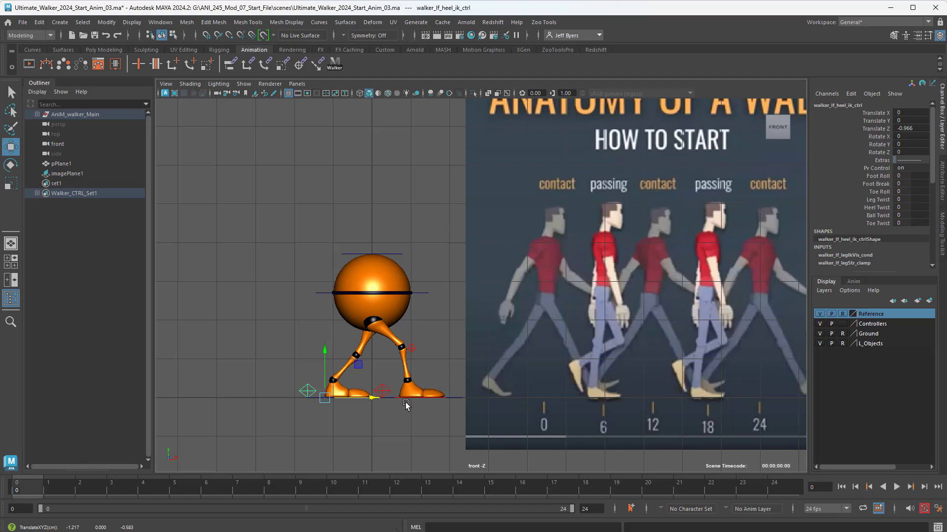
# - Refine the stride by lowering the body to Translate Y -0.356, nudging the left heel backward and moving the right heel to Translate Z 1.042
pyautogui.click(420, 294)
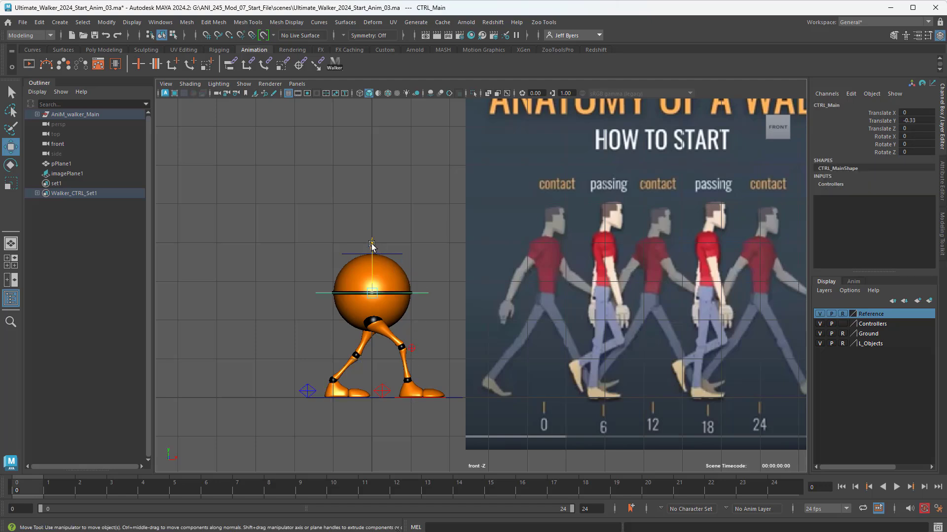
pyautogui.moveTo(372, 246); pyautogui.dragTo(372, 246)
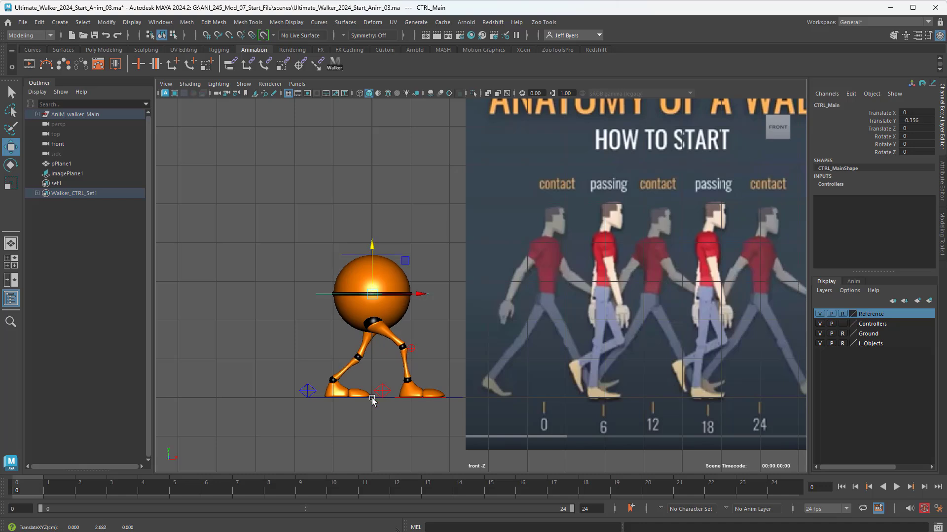
pyautogui.click(307, 390)
pyautogui.moveTo(354, 398); pyautogui.dragTo(351, 398)
pyautogui.click(442, 397)
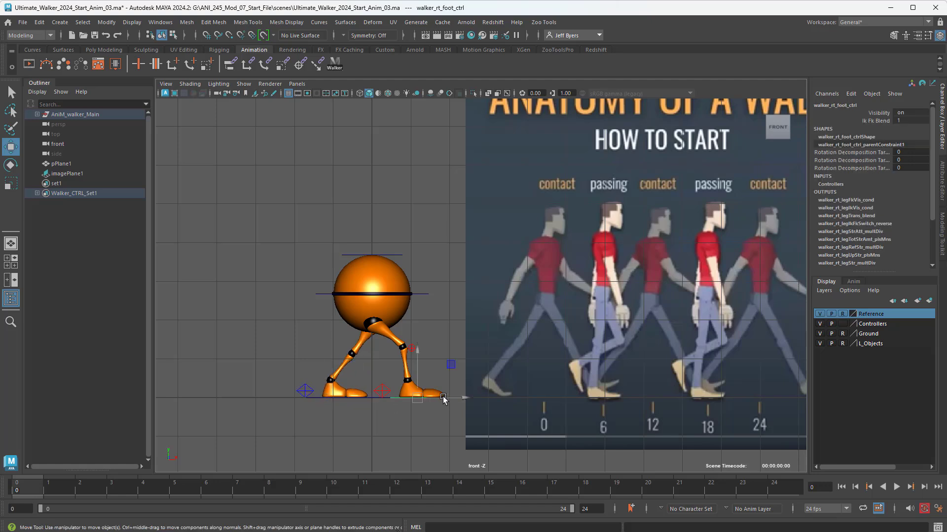
pyautogui.click(385, 391)
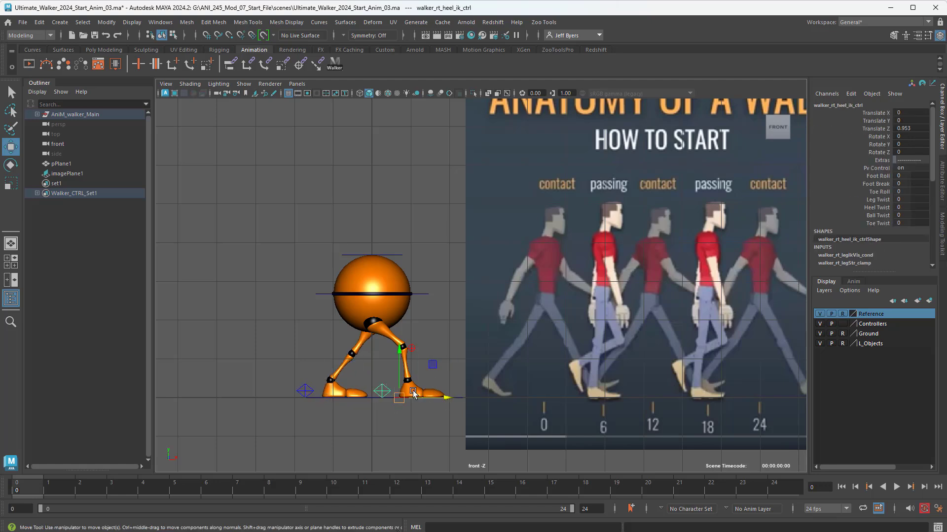
pyautogui.moveTo(449, 398); pyautogui.dragTo(454, 400)
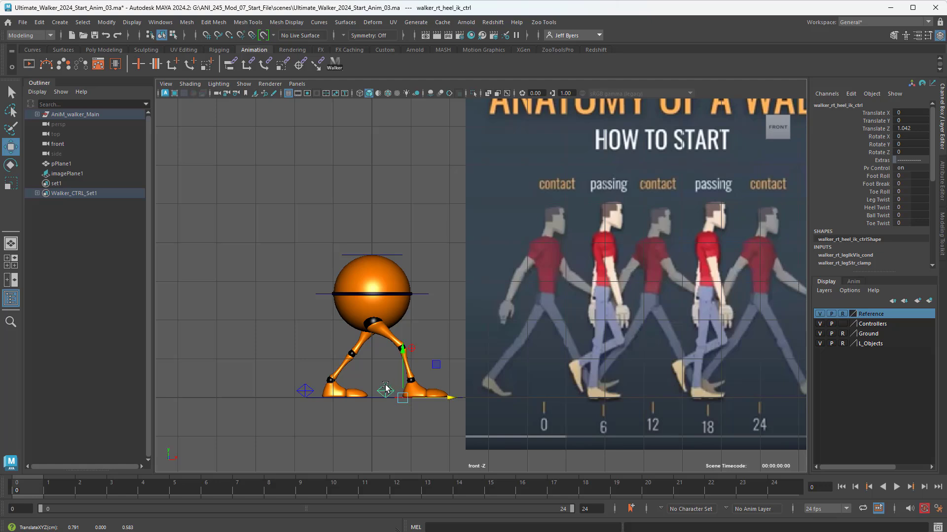
# - Try rotating the right heel controller to about -19.49 in X and moving it to Translate Z 1.195, and undo both changes
pyautogui.press('e')
pyautogui.moveTo(432, 371); pyautogui.dragTo(418, 359)
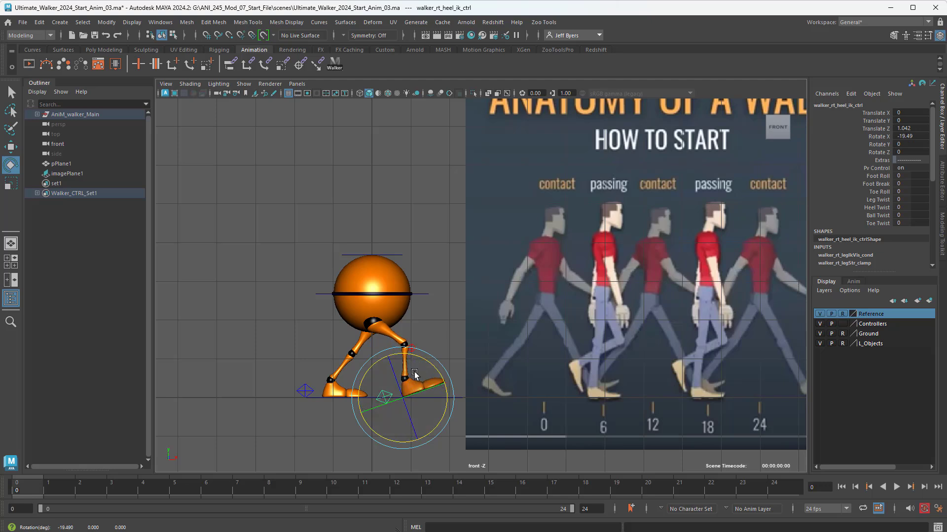
pyautogui.press('w')
pyautogui.moveTo(440, 399); pyautogui.dragTo(446, 398)
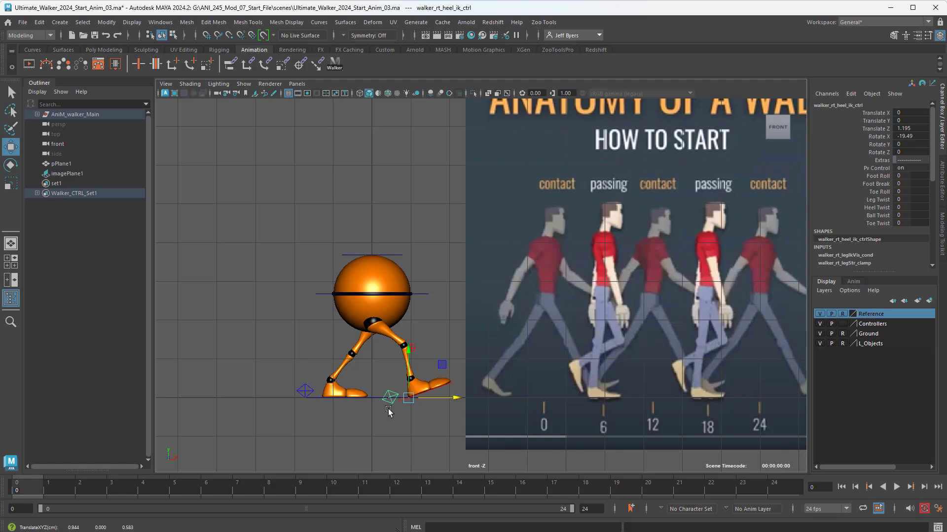
pyautogui.hotkey('ctrl', 'z')
pyautogui.hotkey('ctrl', 'z')
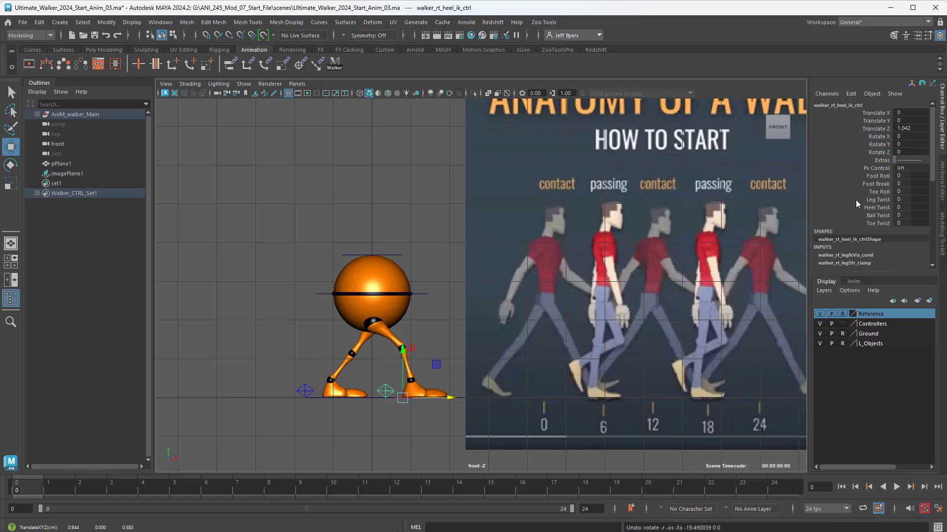
# - Raise the right foot's toes off the ground with a Foot Roll of about -15.3
pyautogui.click(877, 176)
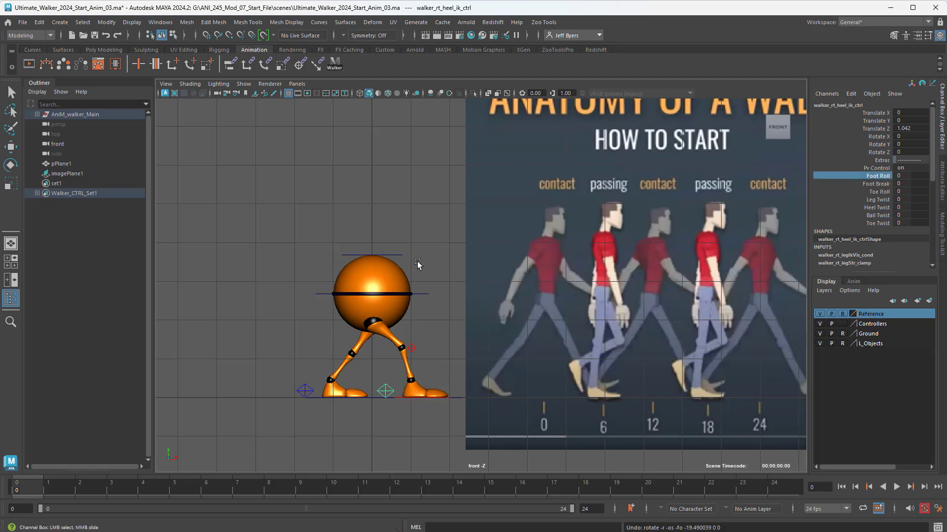
pyautogui.moveTo(417, 241); pyautogui.dragTo(337, 240, button='middle')
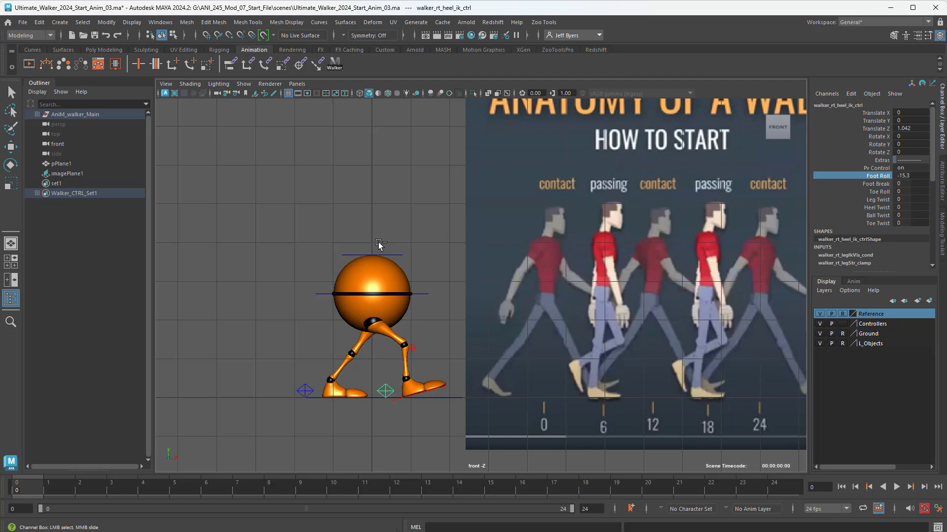
# - Undo the right foot's Foot Roll, and try a Foot Break of about -7.9 on it before undoing that as well
pyautogui.hotkey('ctrl', 'z')
pyautogui.click(878, 184)
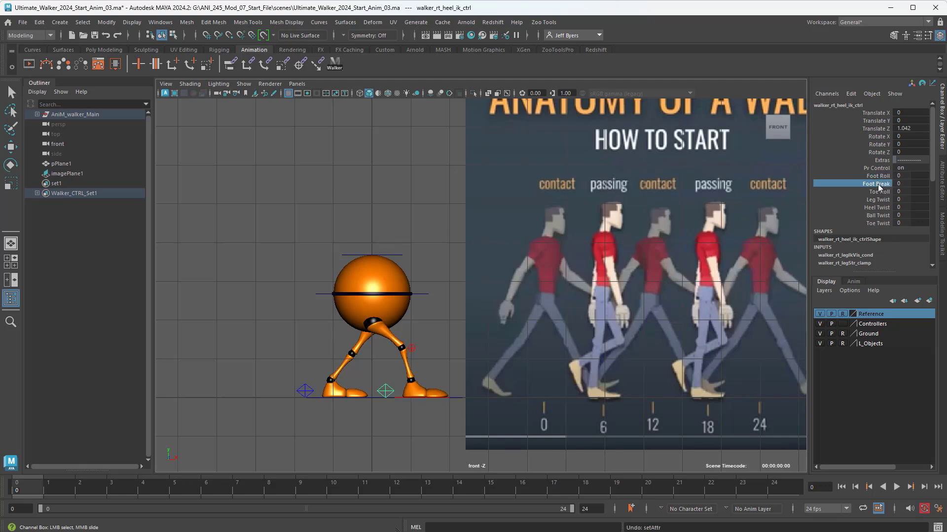
pyautogui.moveTo(369, 238); pyautogui.dragTo(328, 203, button='middle')
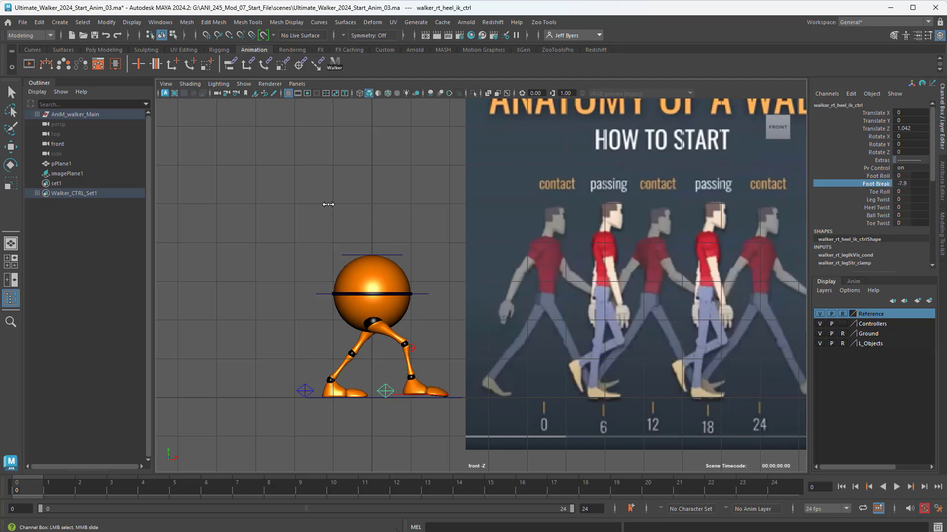
pyautogui.scroll(1, 333, 206)
pyautogui.hotkey('ctrl', 'z')
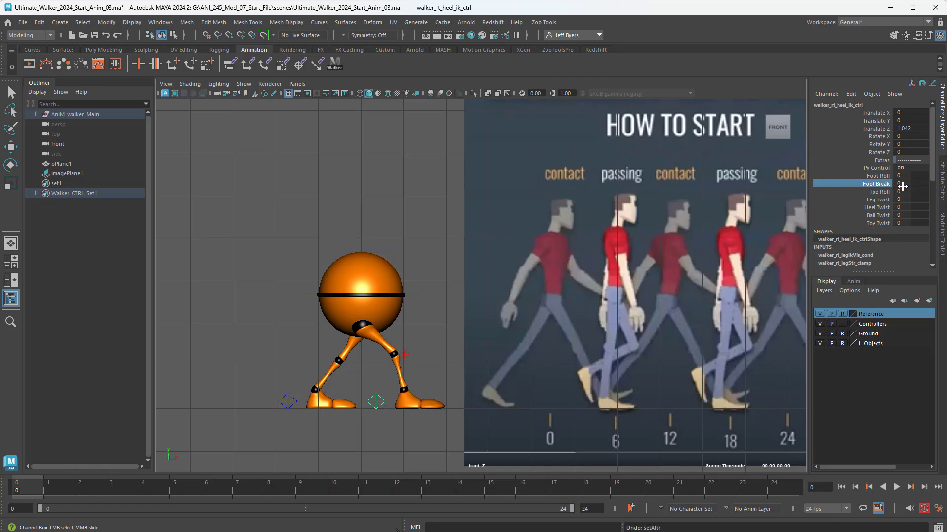
# - Try a Toe Roll of about -14.1 on the right foot and undo it
pyautogui.click(873, 192)
pyautogui.moveTo(370, 235); pyautogui.dragTo(298, 240, button='middle')
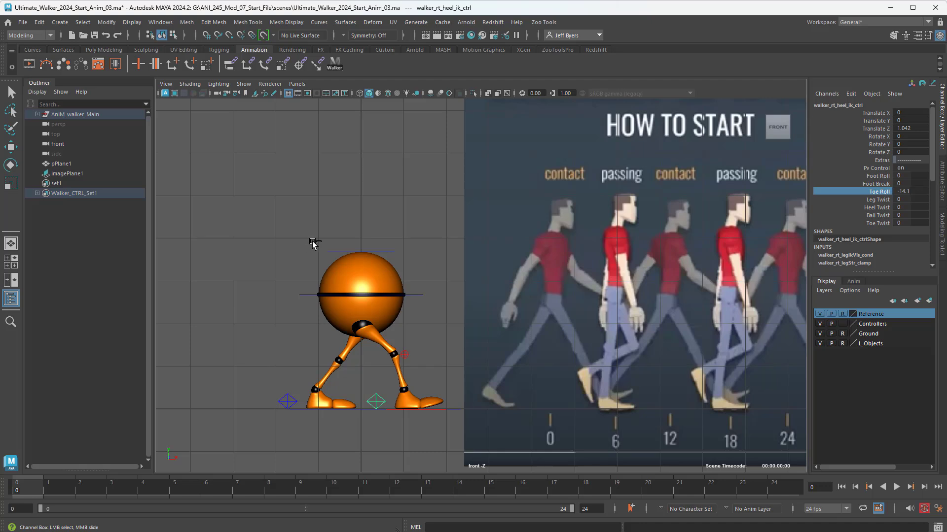
pyautogui.hotkey('ctrl', 'z')
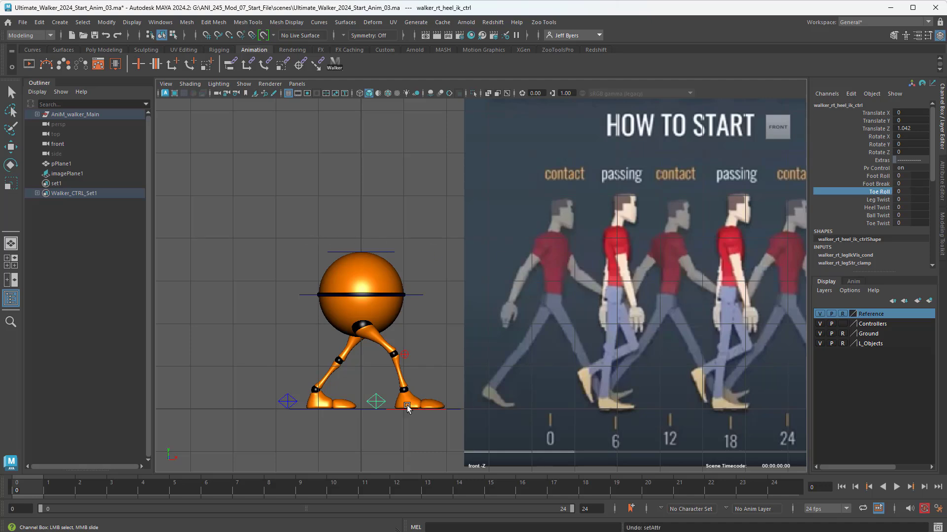
pyautogui.click(880, 200)
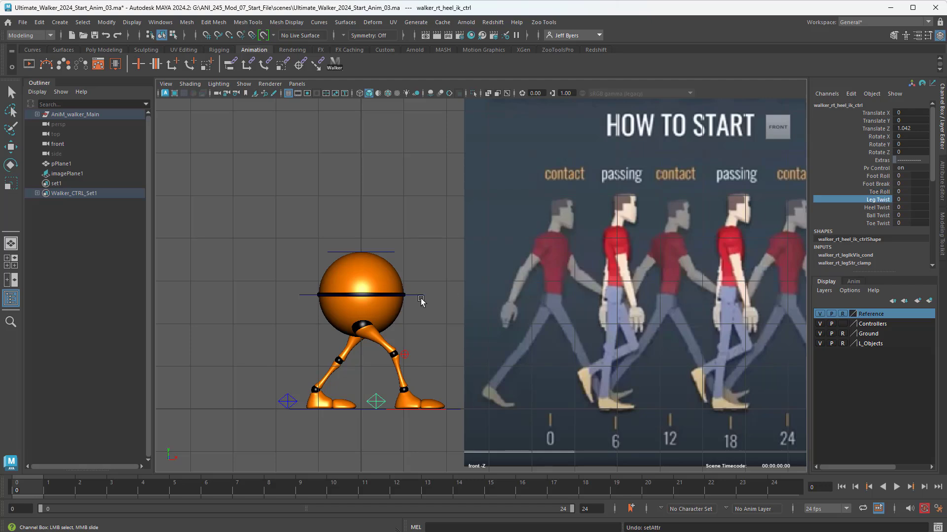
pyautogui.click(880, 207)
pyautogui.click(876, 218)
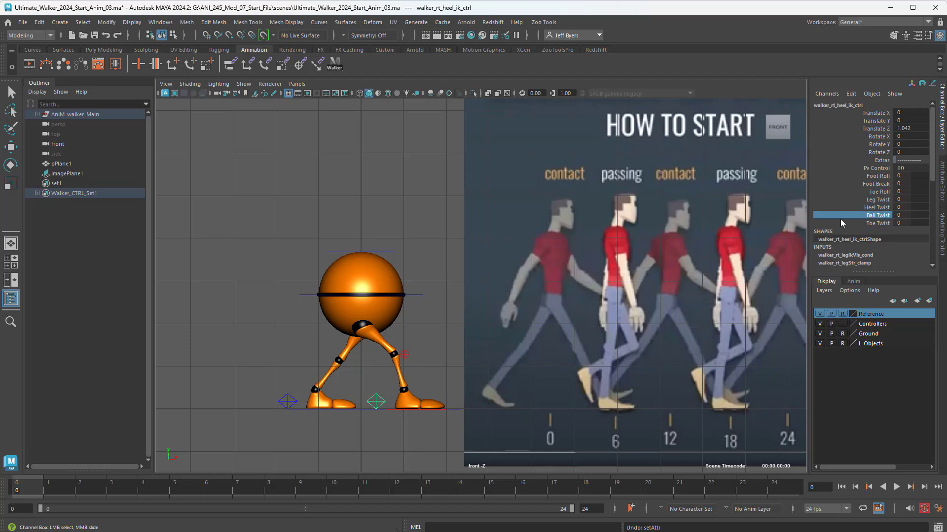
pyautogui.click(873, 225)
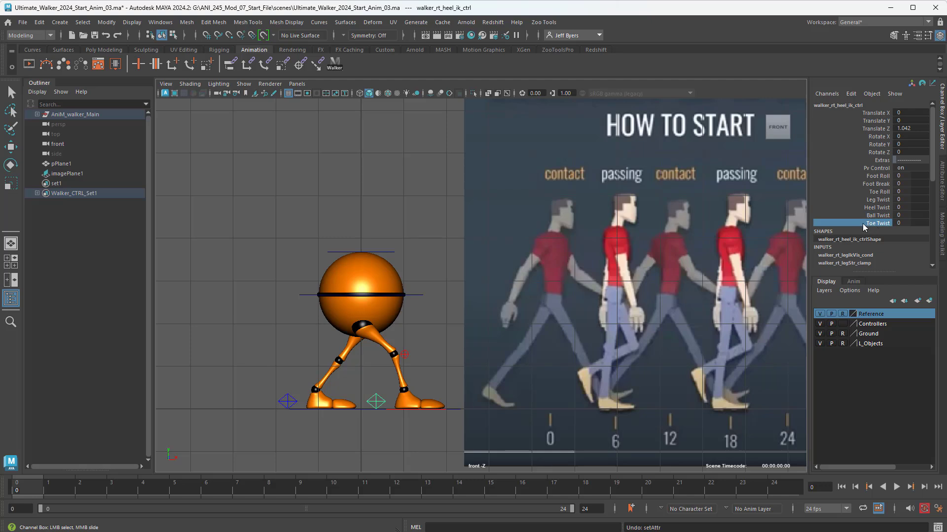
# - Raise the right foot's toes with a Foot Roll of about -14.2 and move its heel forward to Translate Z 1.135
pyautogui.click(871, 176)
pyautogui.moveTo(423, 309); pyautogui.dragTo(353, 301, button='middle')
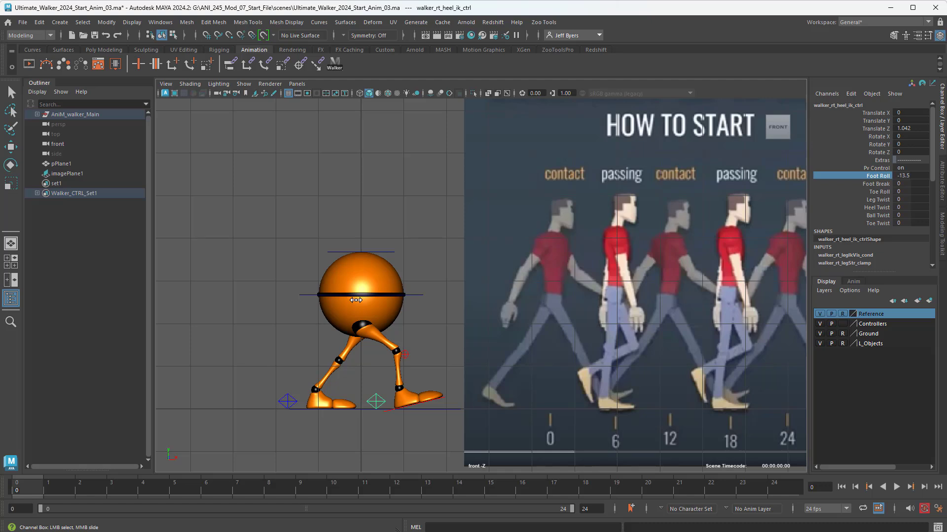
pyautogui.moveTo(356, 300); pyautogui.dragTo(355, 298, button='middle')
pyautogui.press('w')
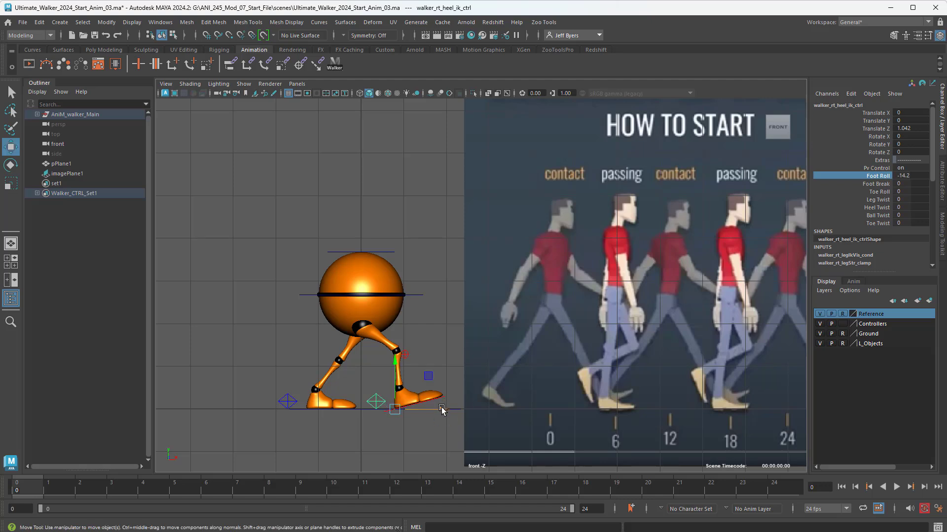
pyautogui.moveTo(439, 408)
pyautogui.mouseDown()
pyautogui.moveTo(451, 405)
pyautogui.moveTo(444, 401)
pyautogui.mouseUp()
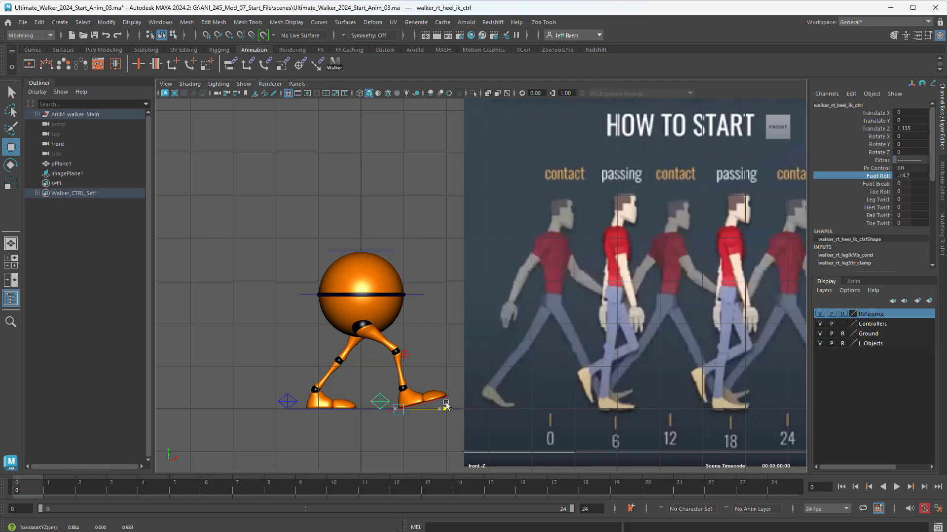
# - Adjust the left foot to a Foot Roll of about -0.2 and bend its toes up with a Toe Roll of about -23.4
pyautogui.click(287, 401)
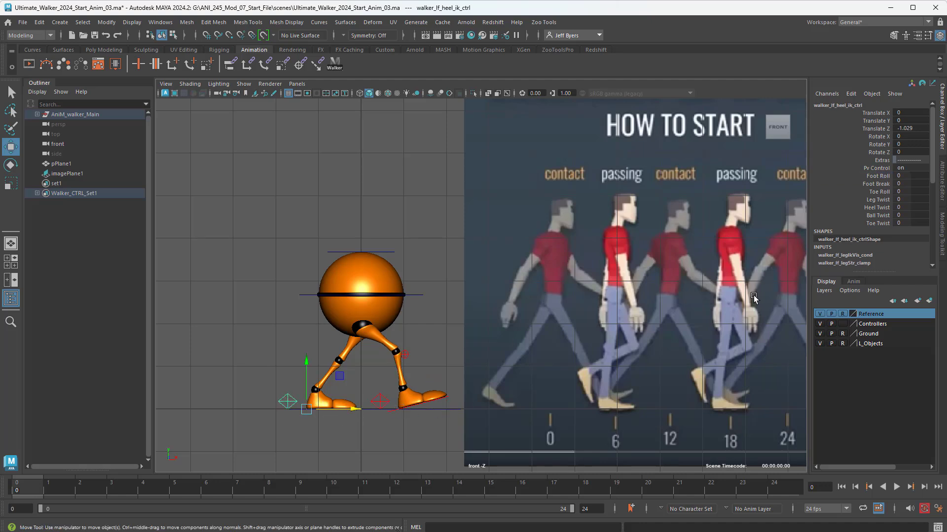
pyautogui.click(877, 176)
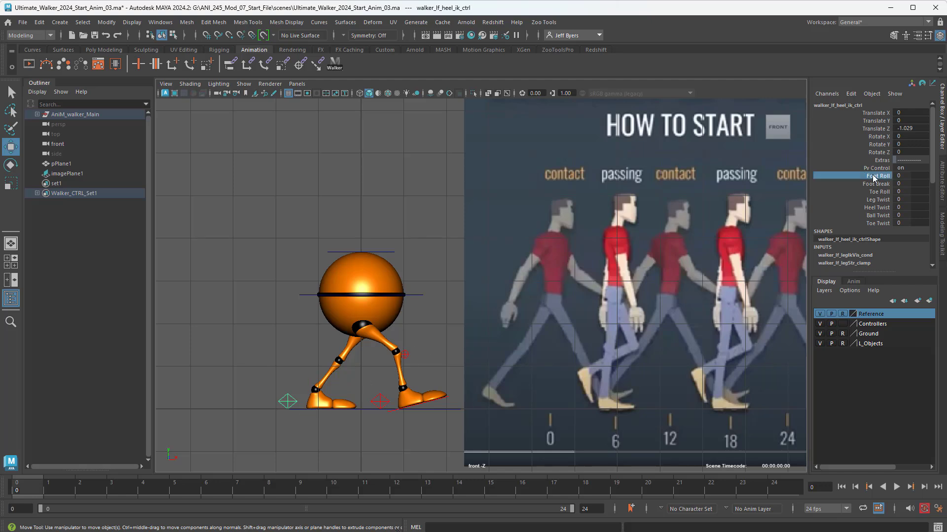
pyautogui.moveTo(352, 275)
pyautogui.mouseDown(button='middle')
pyautogui.moveTo(413, 282)
pyautogui.moveTo(351, 287)
pyautogui.mouseUp(button='middle')
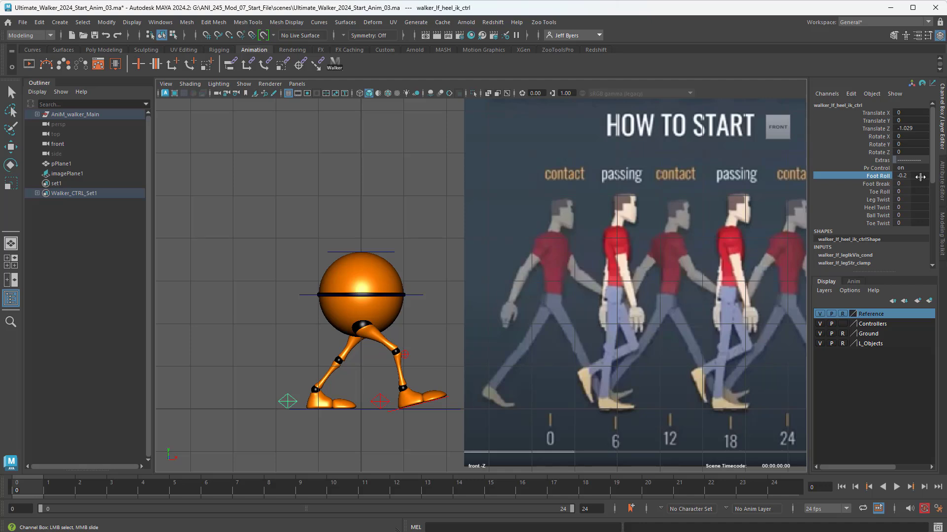
pyautogui.click(878, 192)
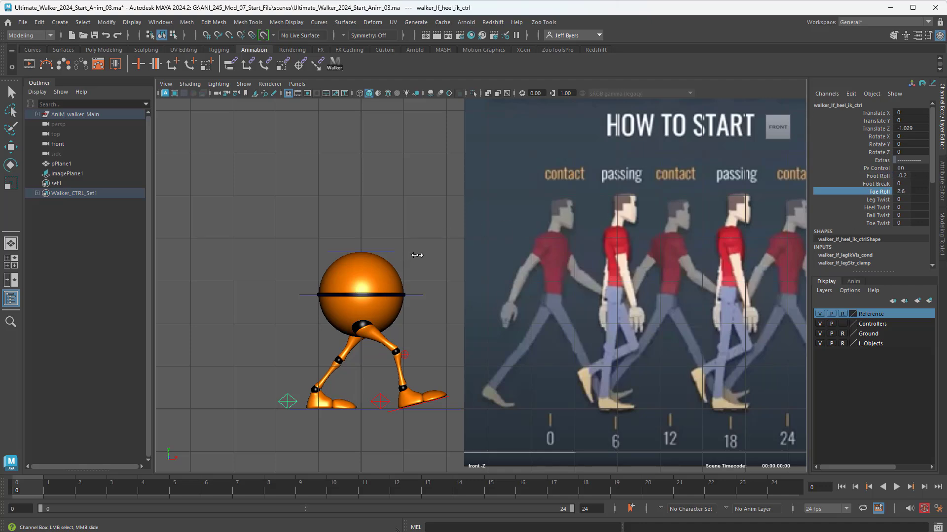
pyautogui.moveTo(417, 255); pyautogui.dragTo(286, 257, button='middle')
# - Set the left foot's Foot Roll to about 7.4 and move its heel to Translate Y -0.116 and Translate Z -1.18
pyautogui.click(878, 176)
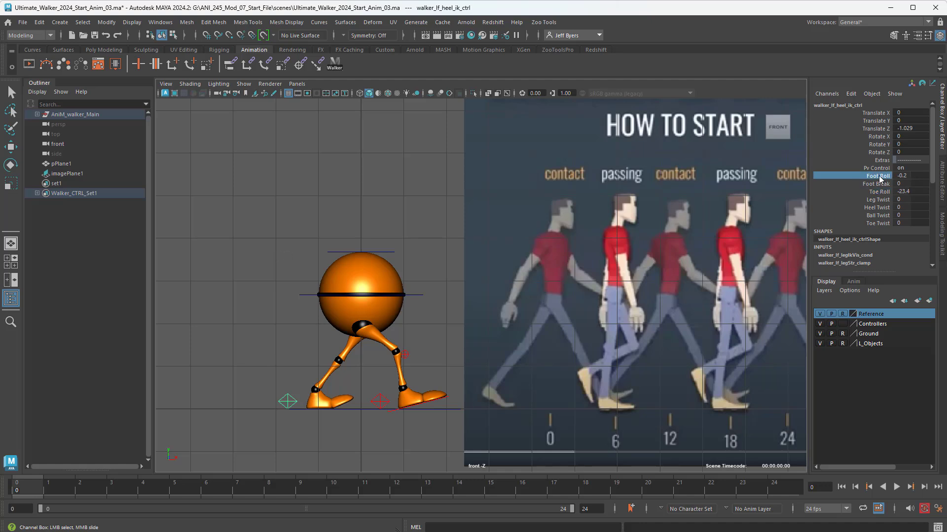
pyautogui.moveTo(417, 250); pyautogui.dragTo(455, 265, button='middle')
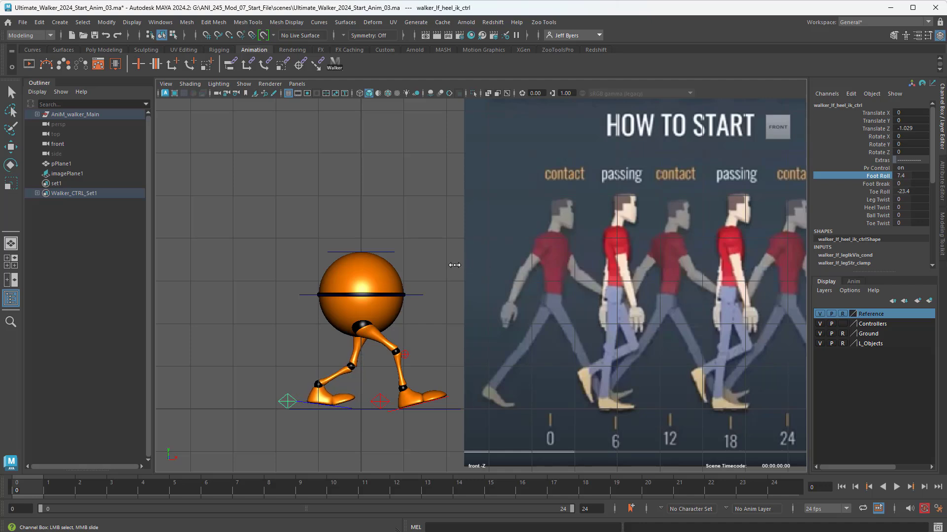
pyautogui.press('w')
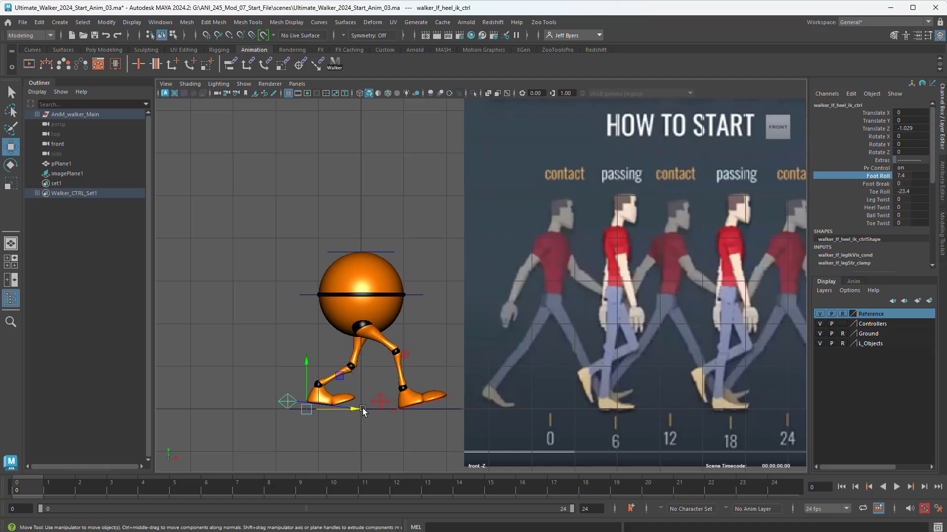
pyautogui.moveTo(360, 411); pyautogui.dragTo(350, 410)
pyautogui.moveTo(303, 363); pyautogui.dragTo(299, 366)
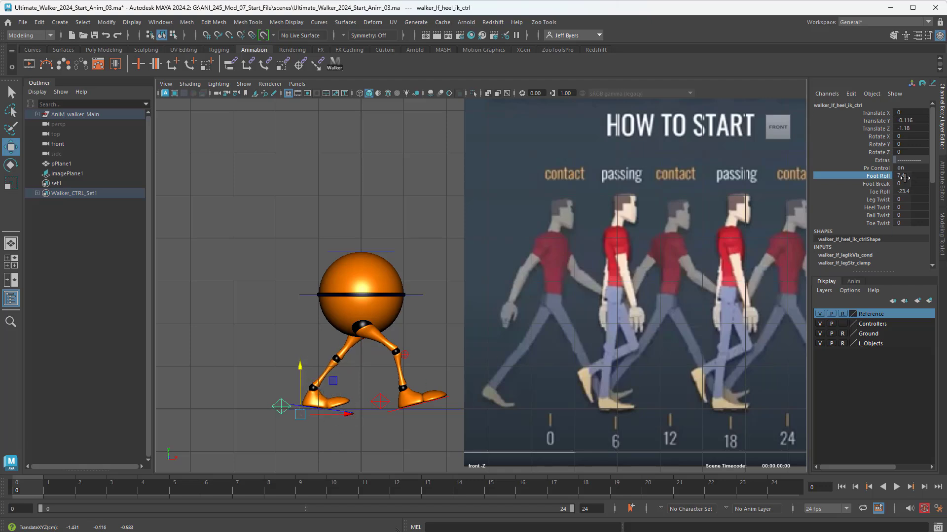
# - Reset the left foot's Foot Roll to 0
pyautogui.click(865, 176)
pyautogui.doubleClick(910, 176)
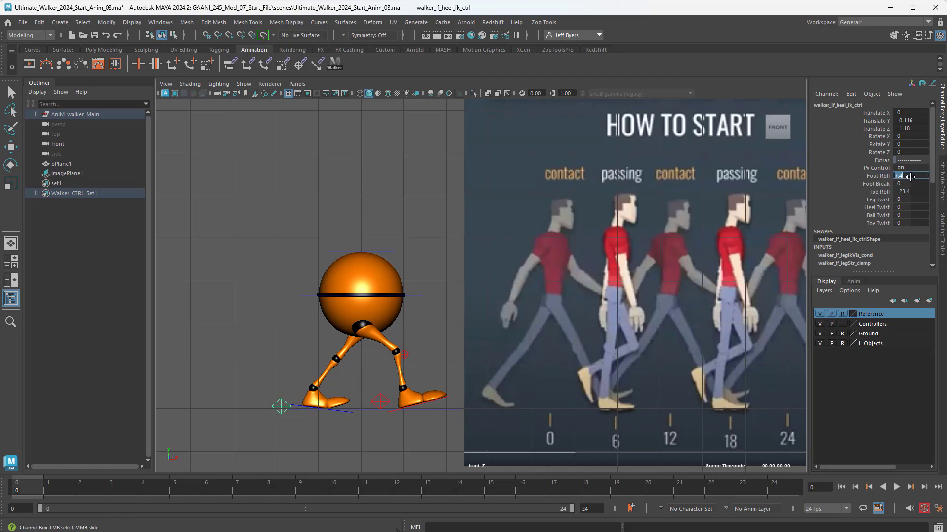
pyautogui.write('0')
pyautogui.press('Return')
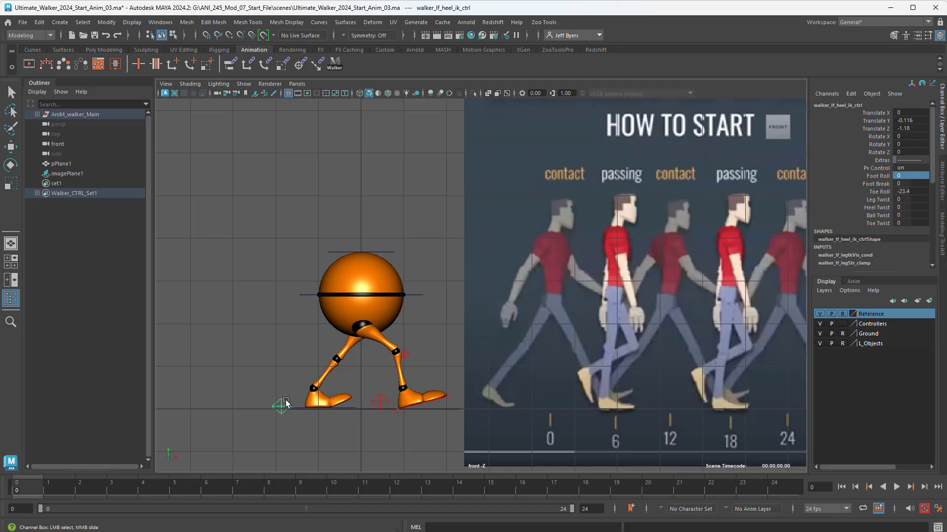
# - Lift the left heel by rotating its controller to about 21.09 in X and moving it to Translate Y 0.196 and Translate Z -1.249
pyautogui.press('e')
pyautogui.moveTo(298, 402); pyautogui.dragTo(296, 355)
pyautogui.press('w')
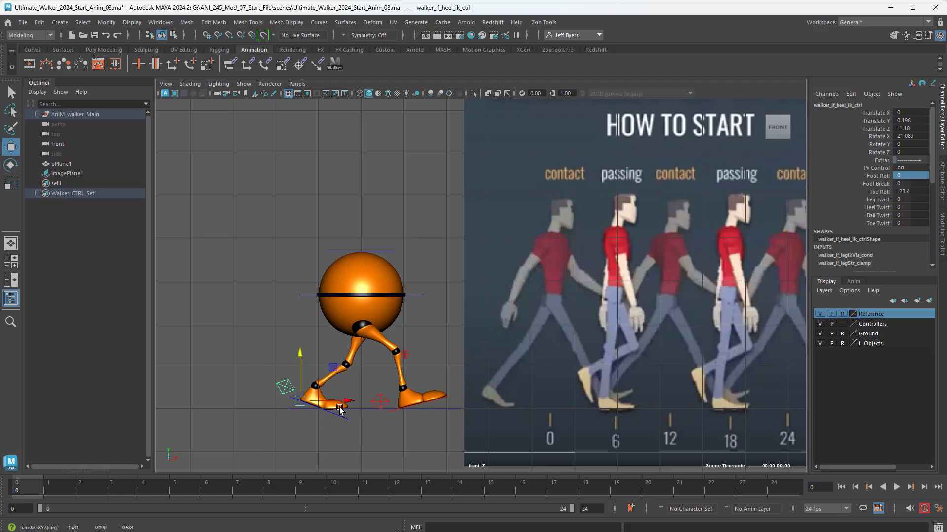
pyautogui.moveTo(347, 401); pyautogui.dragTo(346, 403)
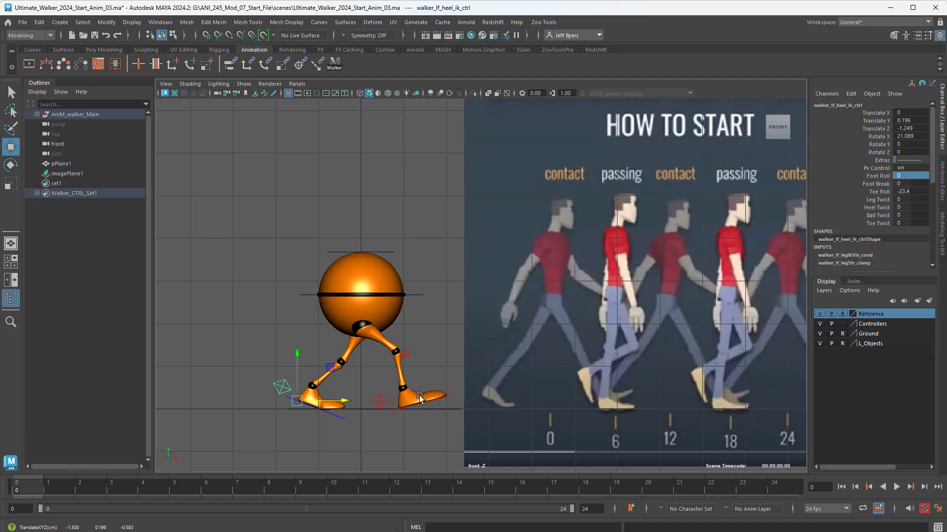
# - Increase the right foot's Foot Roll to about -26.7 and move its heel forward to Translate Z 1.331
pyautogui.click(385, 403)
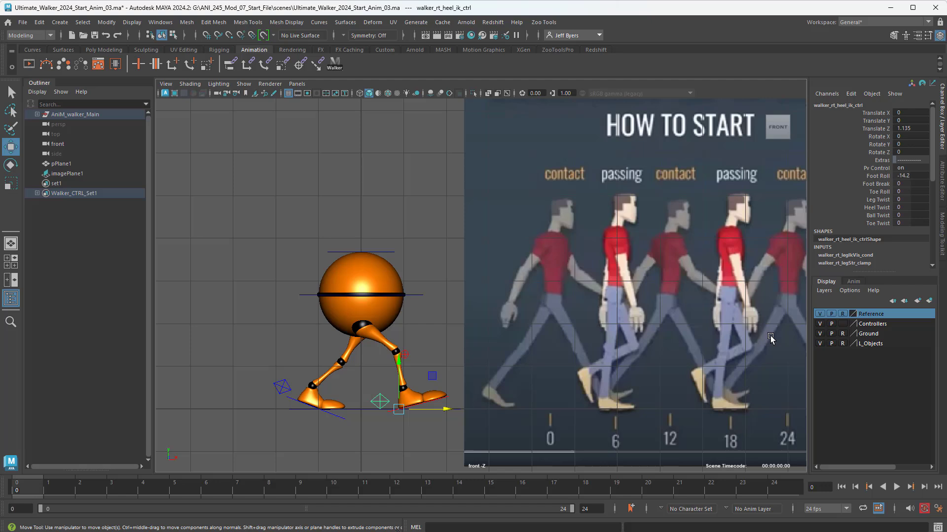
pyautogui.click(882, 178)
pyautogui.moveTo(408, 317); pyautogui.dragTo(346, 318, button='middle')
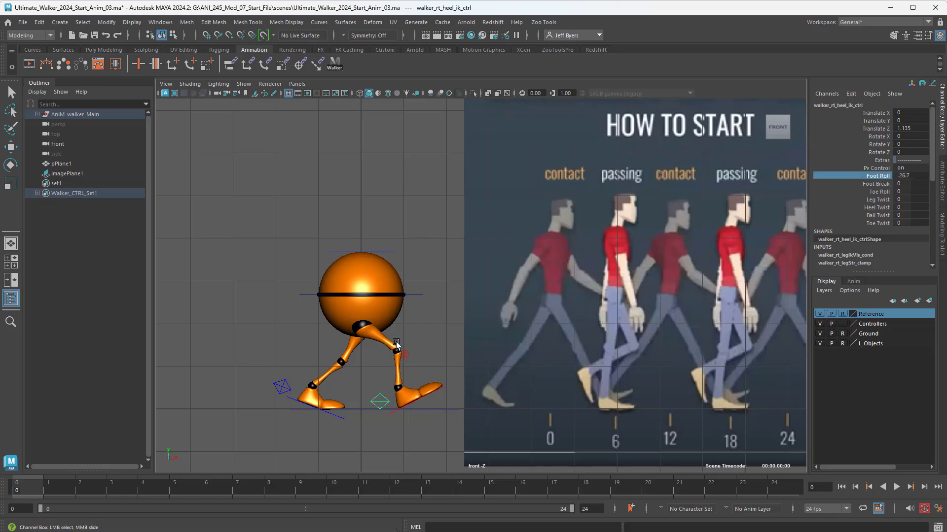
pyautogui.press('w')
pyautogui.moveTo(433, 407); pyautogui.dragTo(442, 405)
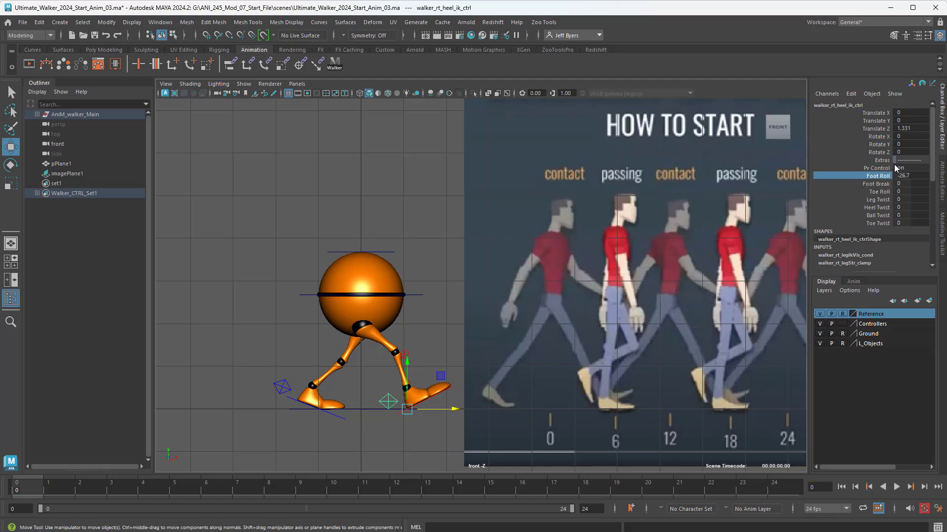
# - Tilt the right foot further with a Foot Roll of about -37.6 and extend the stride to Translate Z 1.447
pyautogui.click(877, 179)
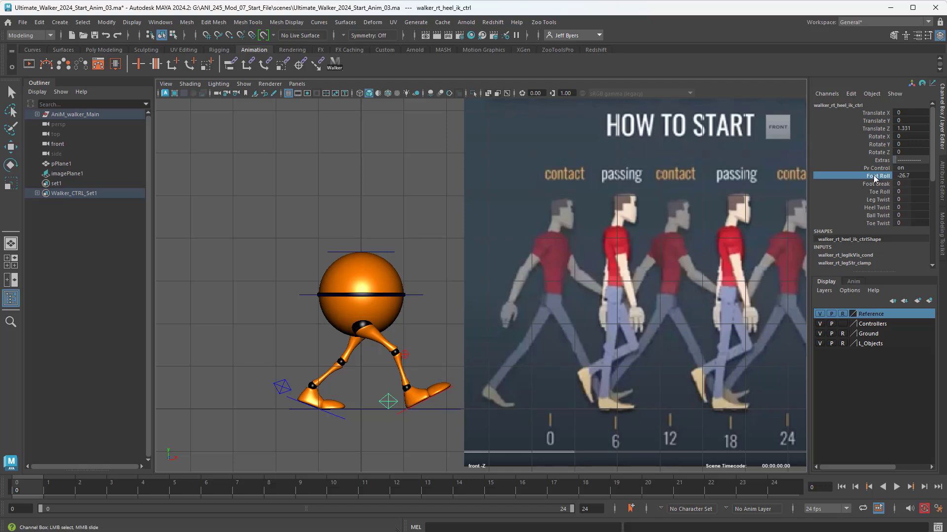
pyautogui.moveTo(400, 293); pyautogui.dragTo(342, 294, button='middle')
pyautogui.press('w')
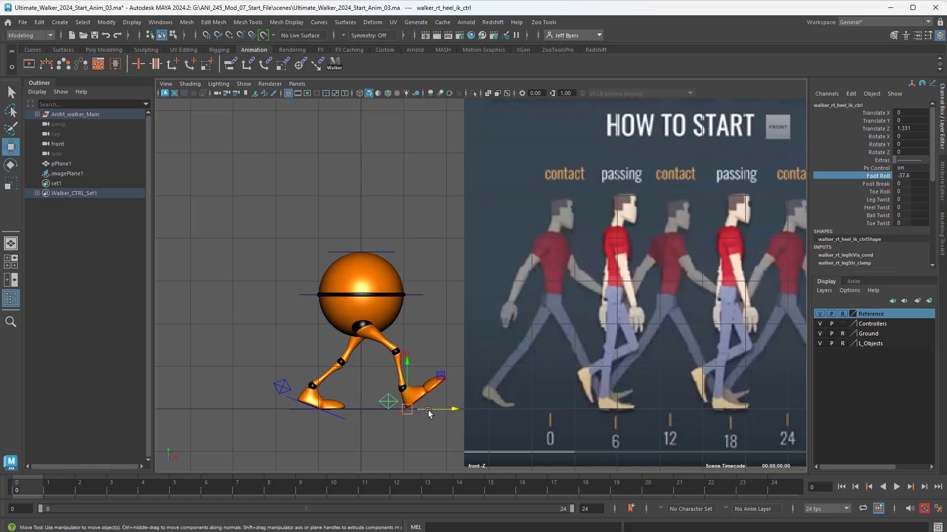
pyautogui.moveTo(427, 409); pyautogui.dragTo(436, 408)
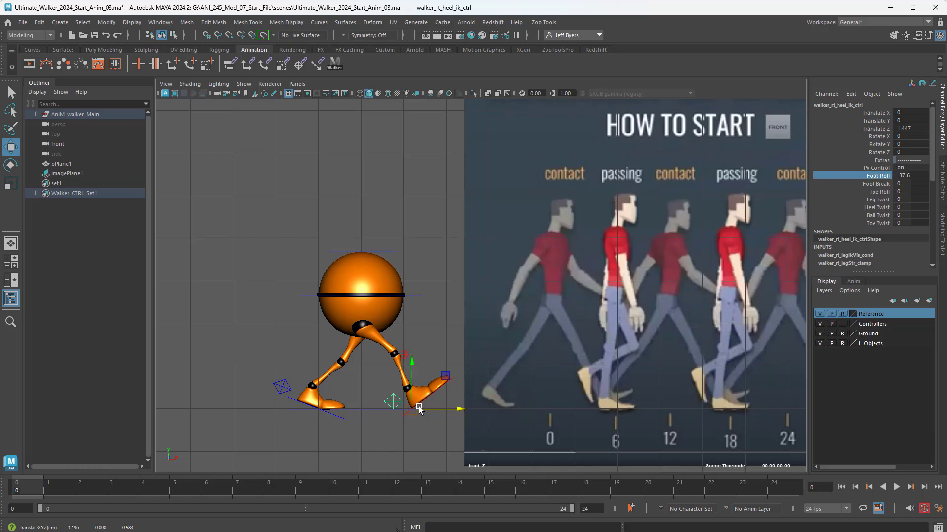
# - Lower the right heel controller slightly to Translate Y -0.006 so the heel meets the ground line
pyautogui.click(434, 364)
pyautogui.scroll(2, 409, 409)
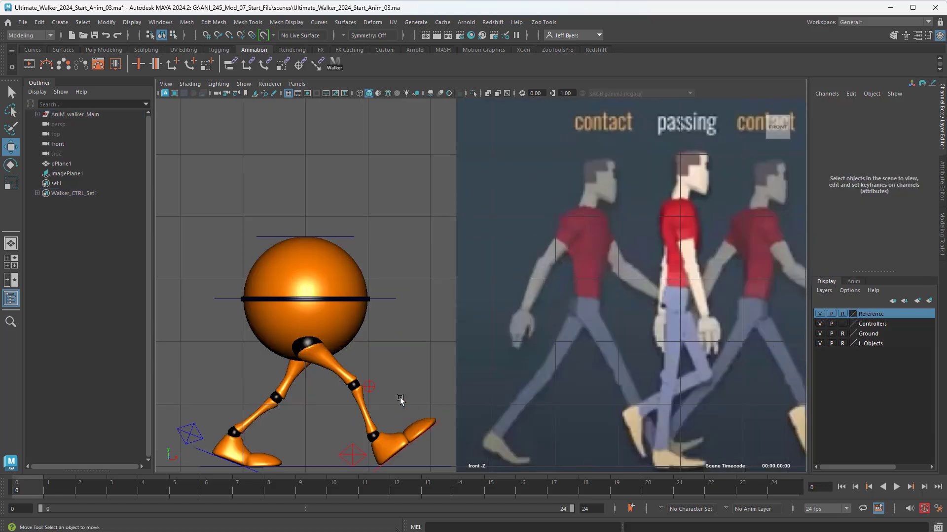
pyautogui.keyDown('alt'); pyautogui.moveTo(381, 385); pyautogui.dragTo(388, 331, button='middle'); pyautogui.keyUp('alt')
pyautogui.scroll(2, 390, 331)
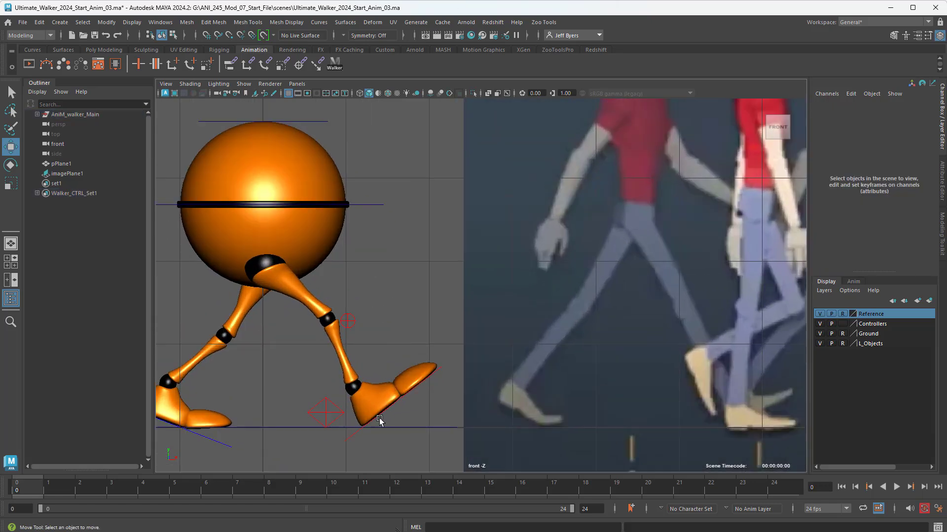
pyautogui.click(332, 409)
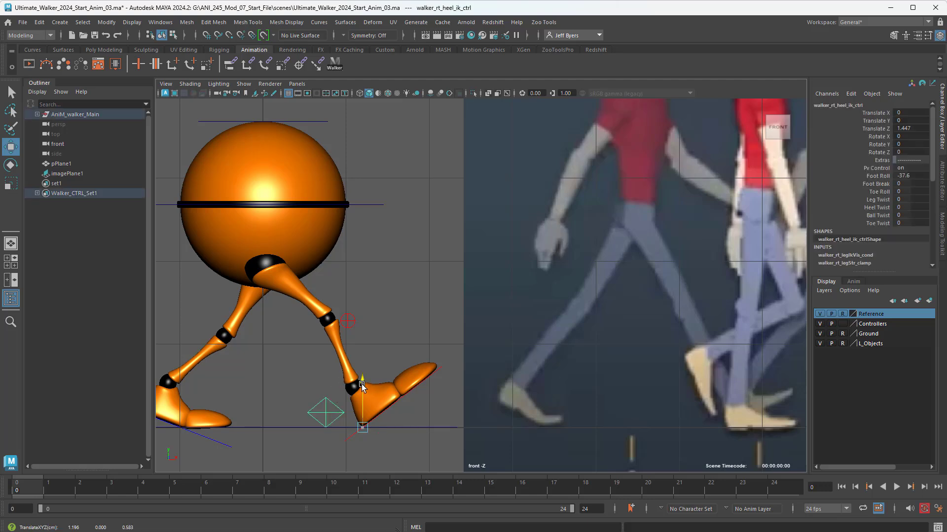
pyautogui.scroll(-5, 373, 364)
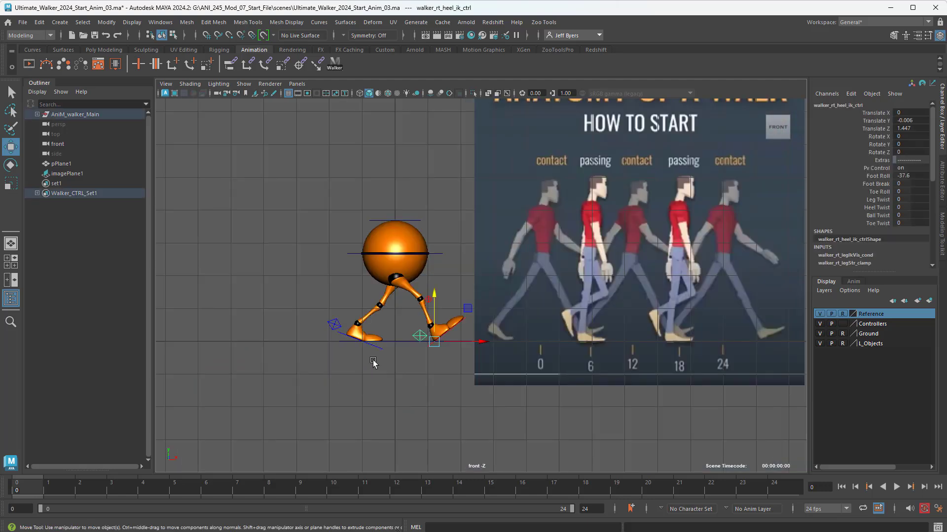
pyautogui.scroll(1, 373, 363)
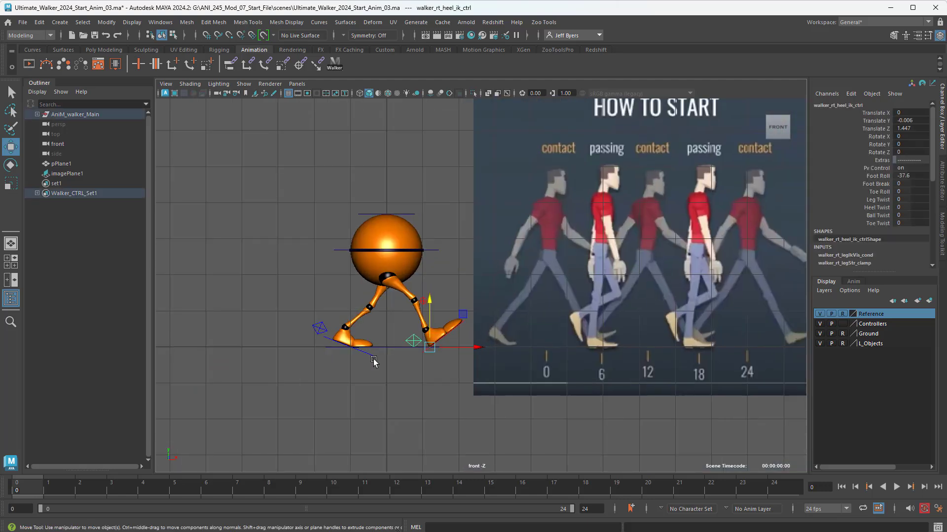
# - Raise the main body controller to Translate Y -0.329
pyautogui.click(433, 251)
pyautogui.moveTo(388, 200); pyautogui.dragTo(387, 201)
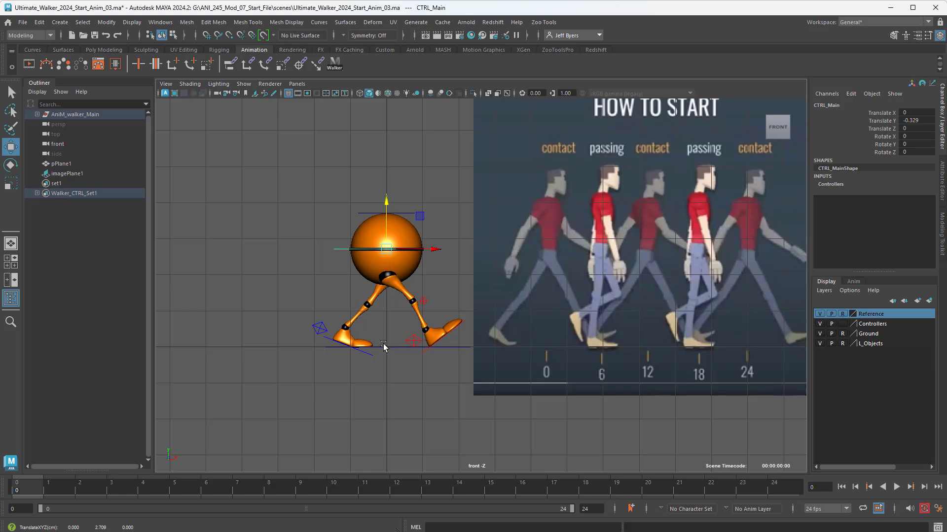
# - Select all the walker rig's controllers and set a key on them at frame 0
pyautogui.moveTo(388, 339)
pyautogui.keyDown('alt'); pyautogui.mouseDown(button='middle')
pyautogui.moveTo(367, 344)
pyautogui.moveTo(392, 349)
pyautogui.mouseUp(button='middle'); pyautogui.keyUp('alt')
pyautogui.scroll(2, 366, 344)
pyautogui.scroll(1, 372, 342)
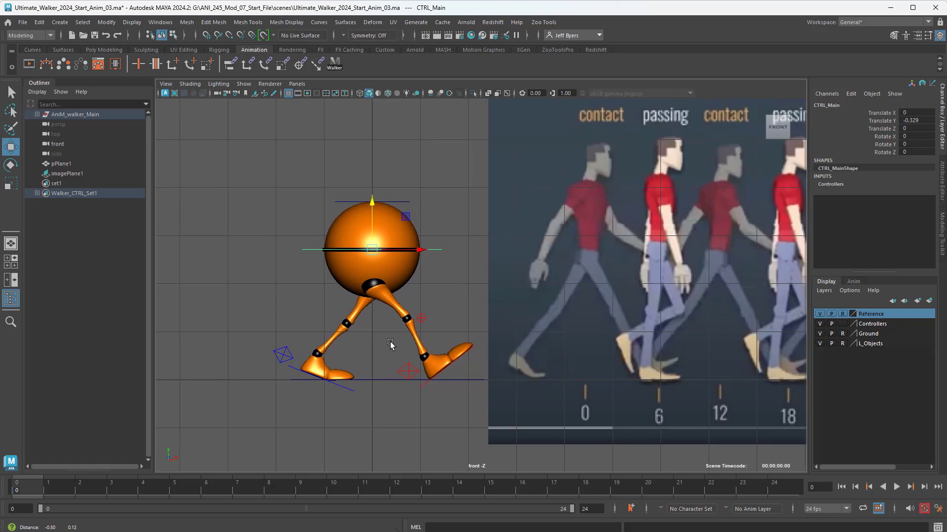
pyautogui.click(335, 61)
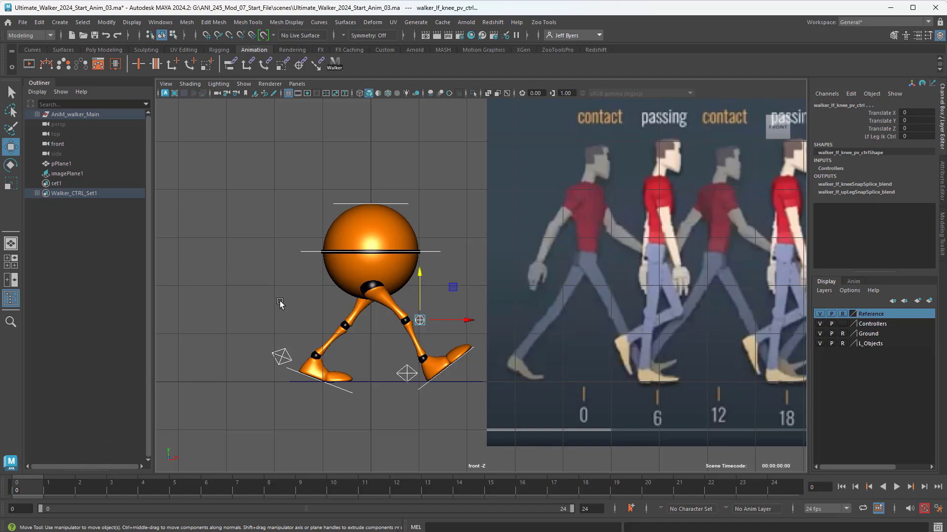
pyautogui.press('s')
# - Compare the channel values of the left and right heel controllers in the frame 0 pose
pyautogui.click(403, 373)
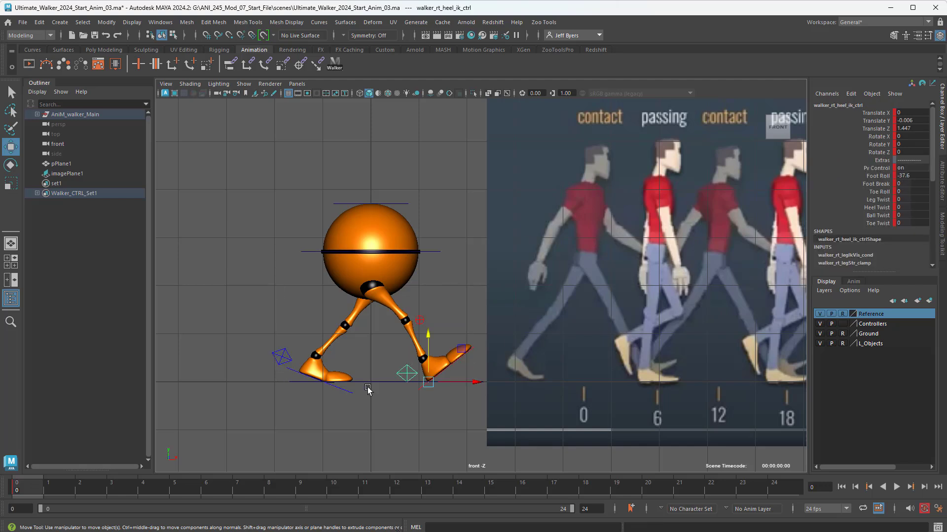
pyautogui.click(283, 357)
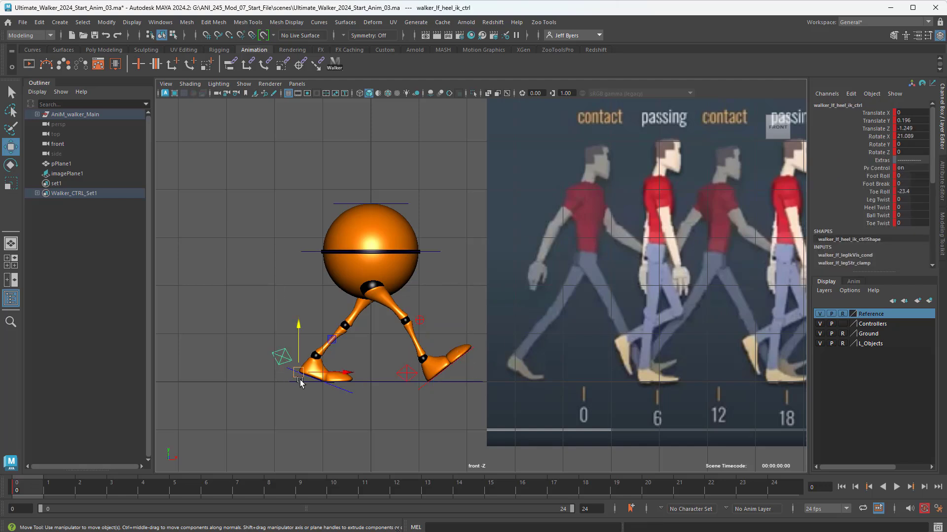
pyautogui.click(407, 373)
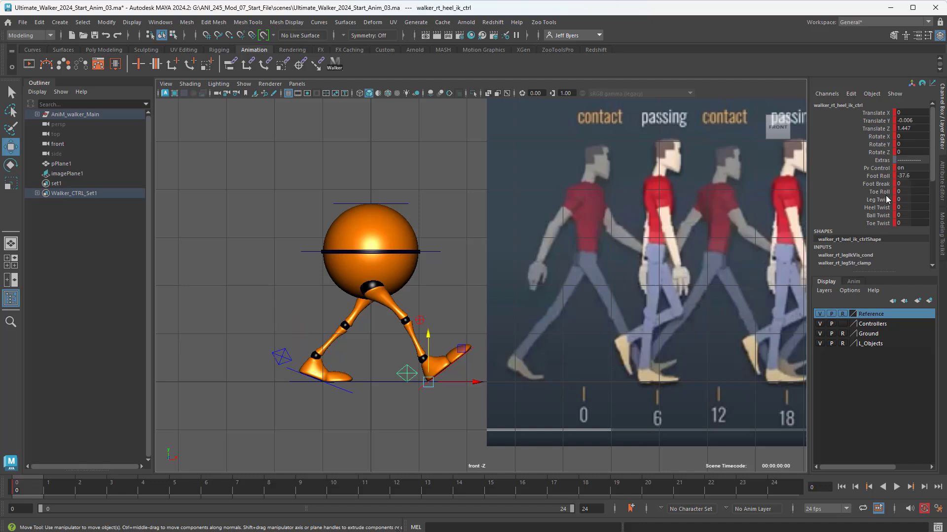
pyautogui.click(277, 359)
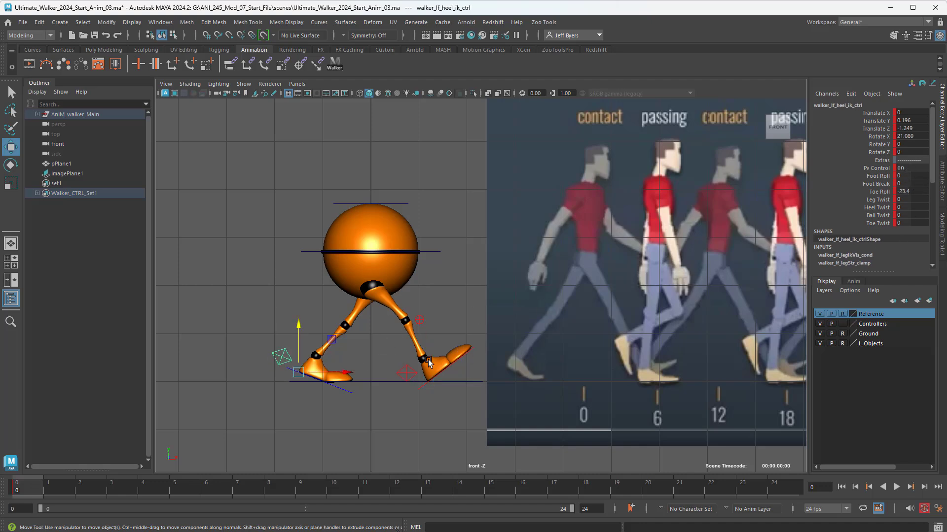
pyautogui.click(413, 373)
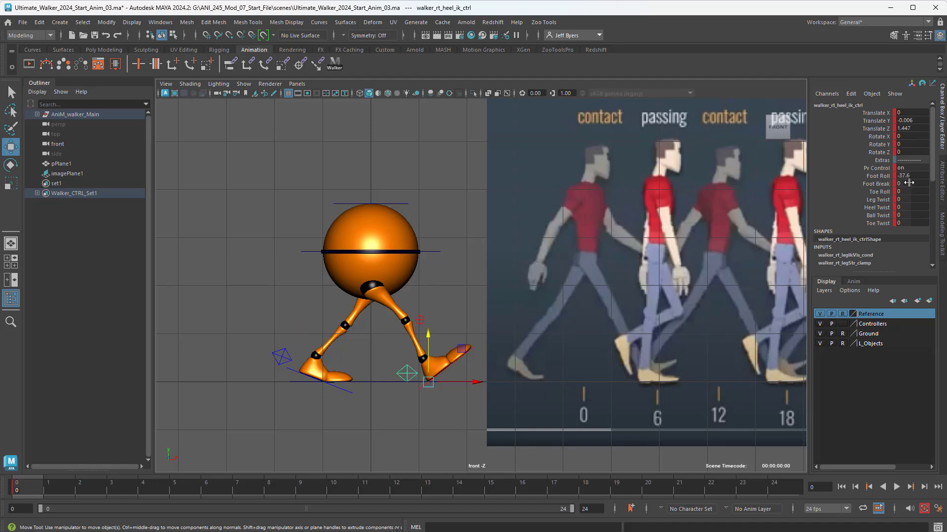
pyautogui.click(285, 357)
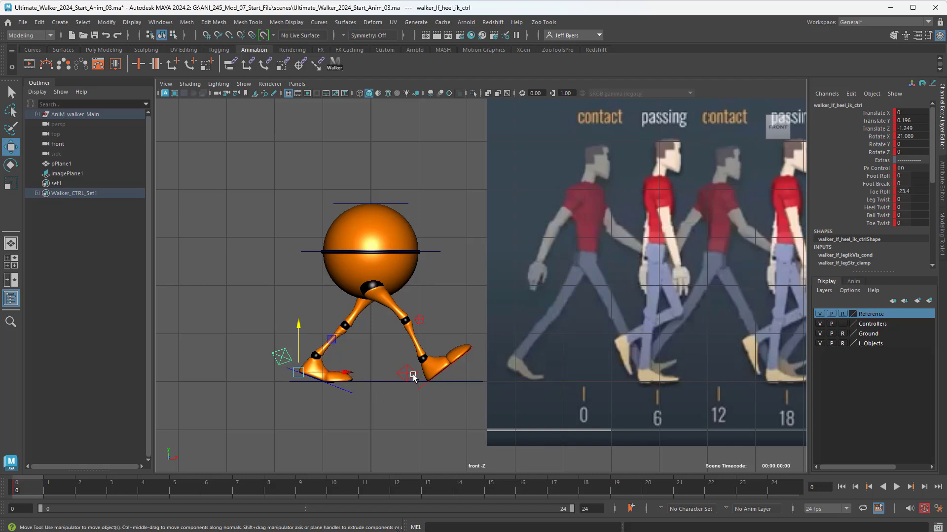
# - At frame 12, pull the right foot back to Translate Z 0.185, key it and set its Foot Roll to 0
pyautogui.click(394, 494)
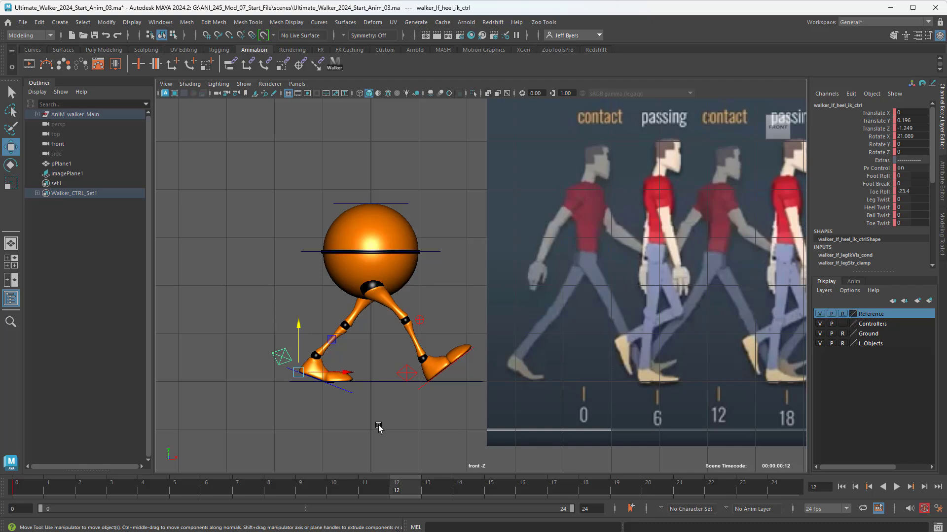
pyautogui.click(404, 374)
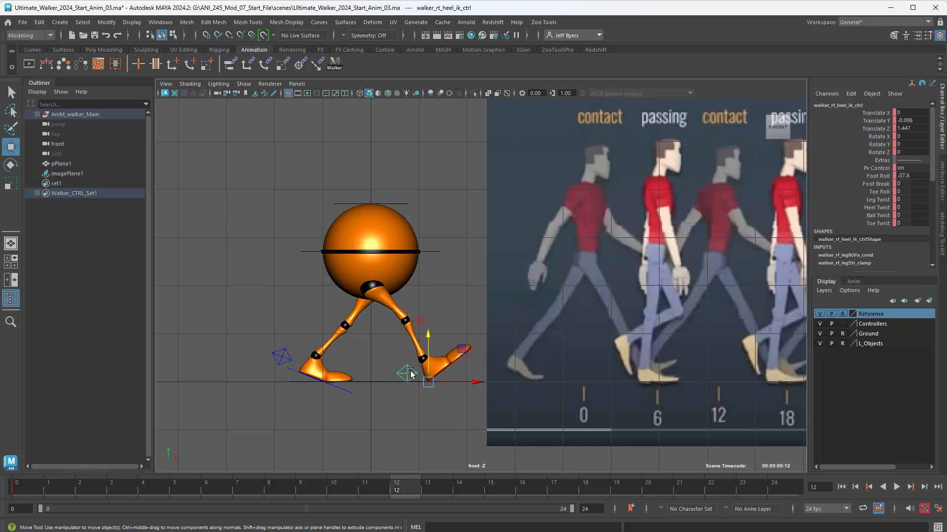
pyautogui.moveTo(461, 381); pyautogui.dragTo(405, 388)
pyautogui.press('s')
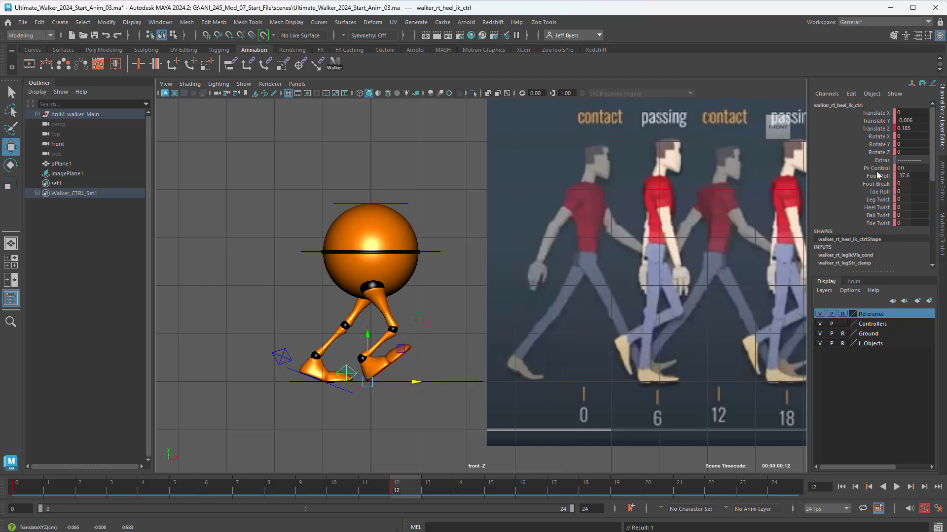
pyautogui.click(912, 176)
pyautogui.write('0')
pyautogui.press('Return')
# - Set the left foot's Toe Roll to 0 and swap the feet, placing the left heel forward at Translate Z 0.7
pyautogui.click(284, 356)
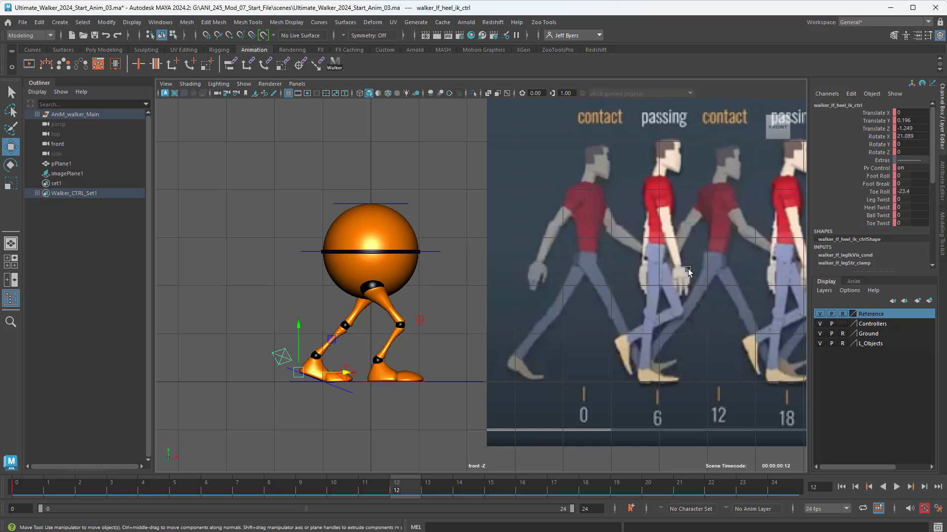
pyautogui.doubleClick(913, 192)
pyautogui.press('Return')
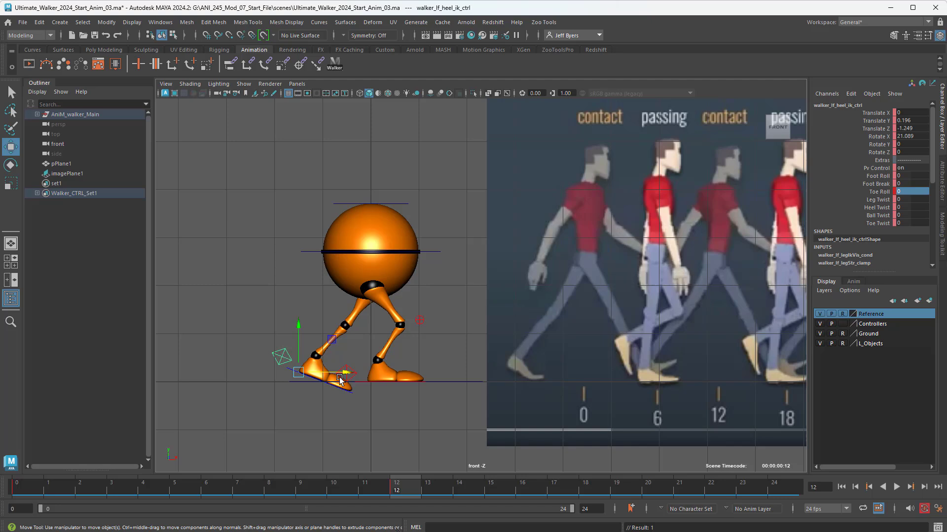
pyautogui.moveTo(350, 374)
pyautogui.mouseDown()
pyautogui.moveTo(444, 375)
pyautogui.moveTo(354, 384)
pyautogui.mouseUp()
pyautogui.click(354, 377)
pyautogui.click(375, 356)
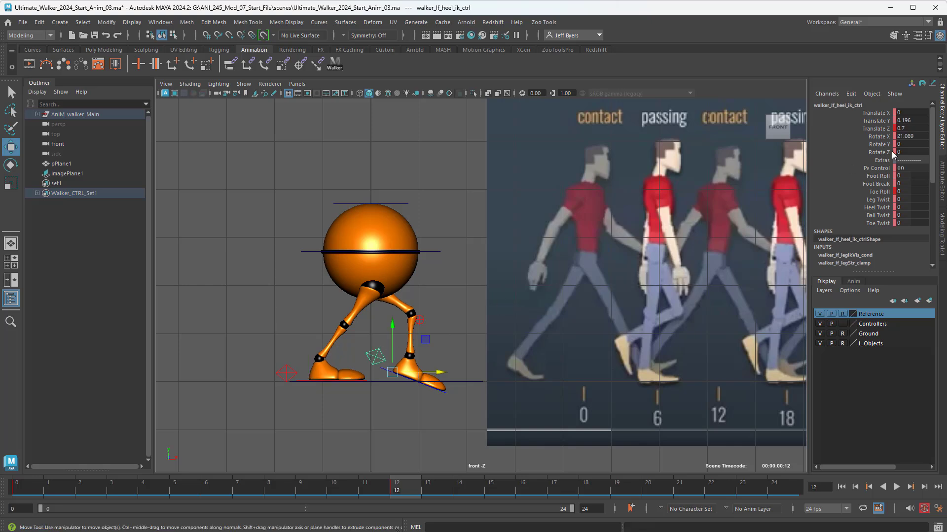
# - Set the left foot's Rotate X to 0 and place it on the ground at Translate Y -0.009, Translate Z 1.018
pyautogui.click(913, 136)
pyautogui.press('Return')
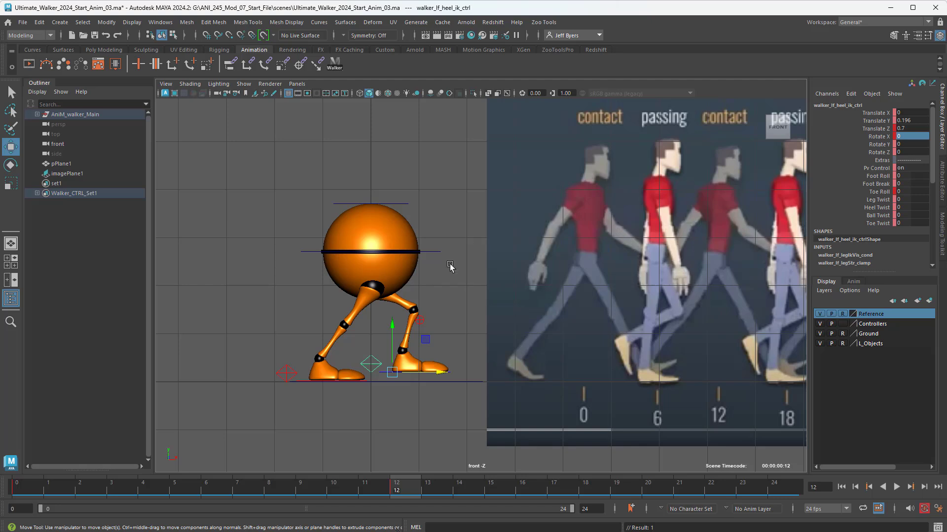
pyautogui.moveTo(396, 329); pyautogui.dragTo(396, 339)
pyautogui.moveTo(440, 380); pyautogui.dragTo(459, 384)
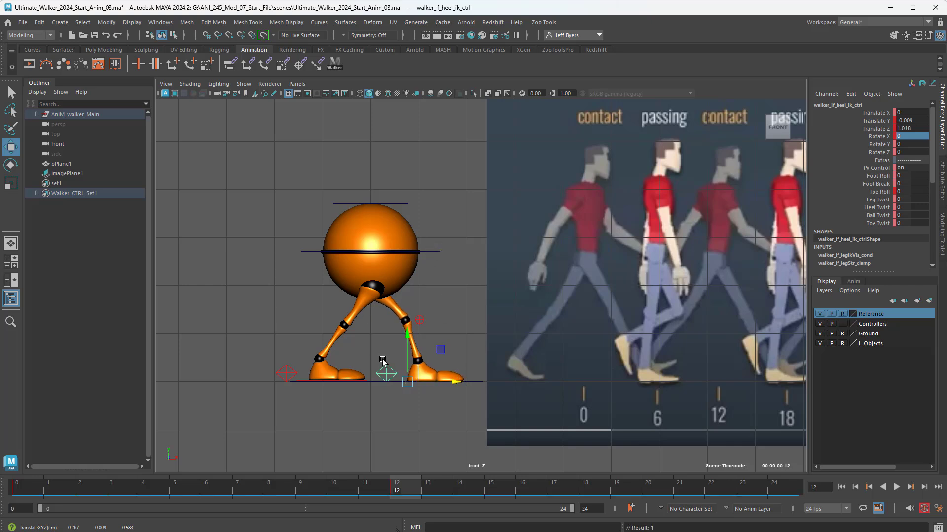
# - Adjust the trailing right foot to Translate Z -0.964 and key it at frame 12
pyautogui.click(287, 375)
pyautogui.moveTo(344, 385); pyautogui.dragTo(354, 383)
pyautogui.press('s')
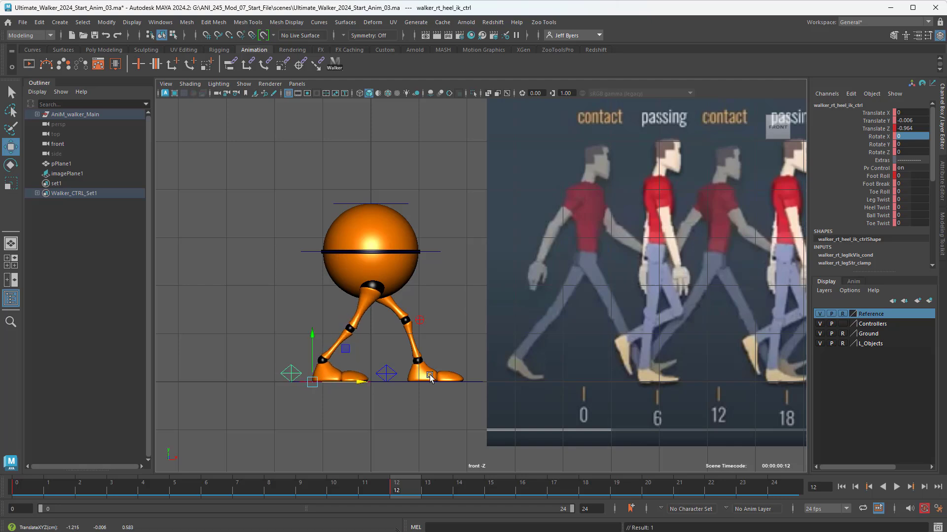
# - Tilt the left foot onto its heel with a Foot Roll of -28 and move it forward to Translate Z 1.357
pyautogui.click(409, 373)
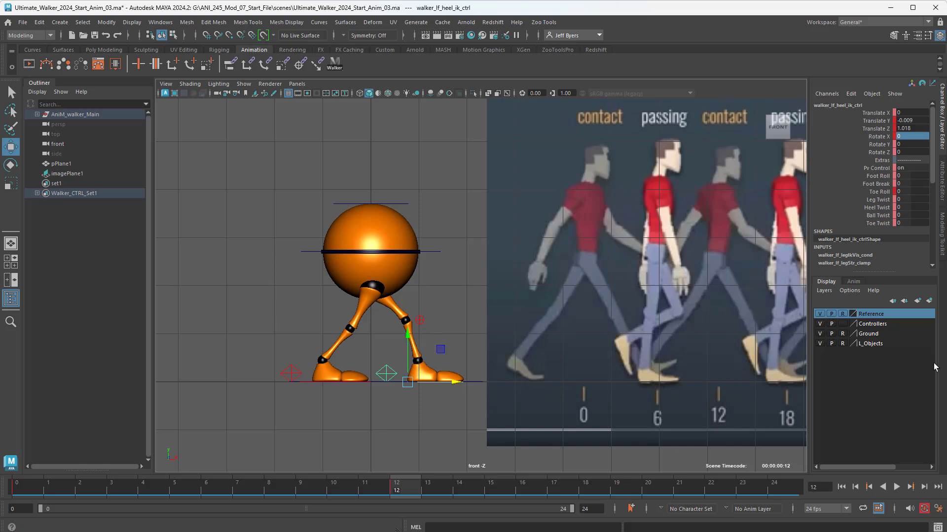
pyautogui.click(882, 176)
pyautogui.moveTo(446, 332); pyautogui.dragTo(308, 330, button='middle')
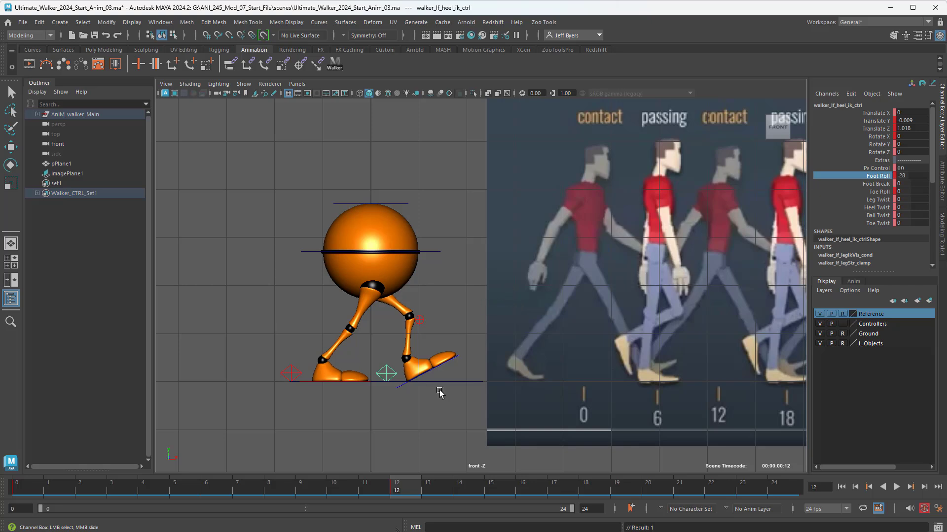
pyautogui.press('w')
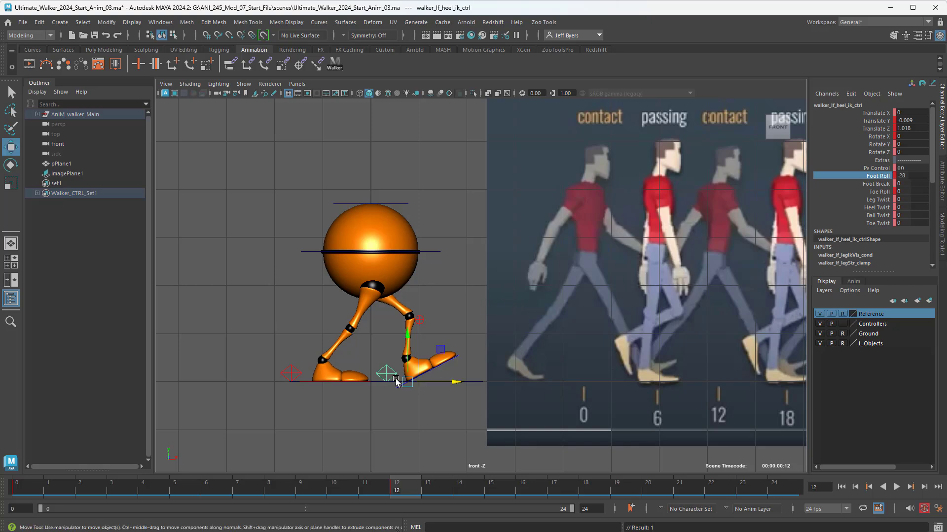
pyautogui.moveTo(455, 383); pyautogui.dragTo(472, 383)
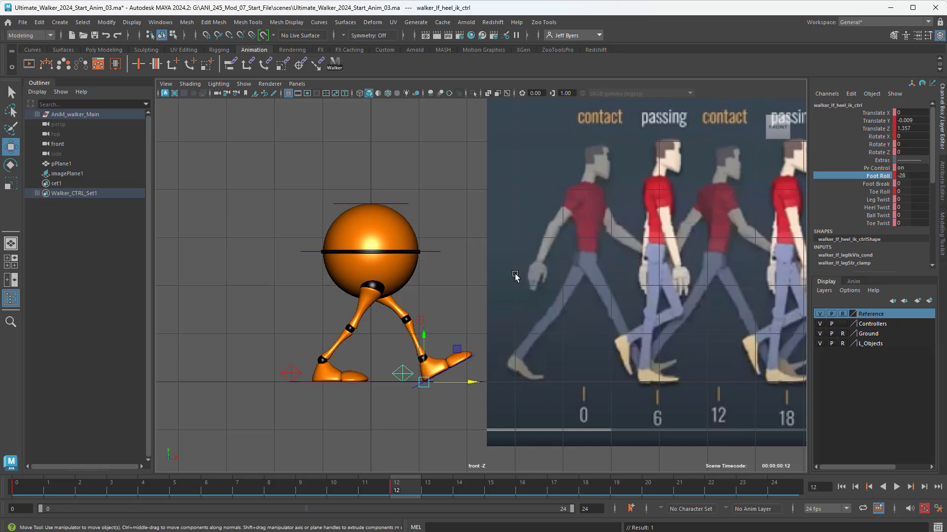
# - Increase the left foot's tilt to a Foot Roll of -39.8 and extend its stride to Translate Z 1.449
pyautogui.moveTo(431, 283); pyautogui.dragTo(389, 289, button='middle')
pyautogui.press('w')
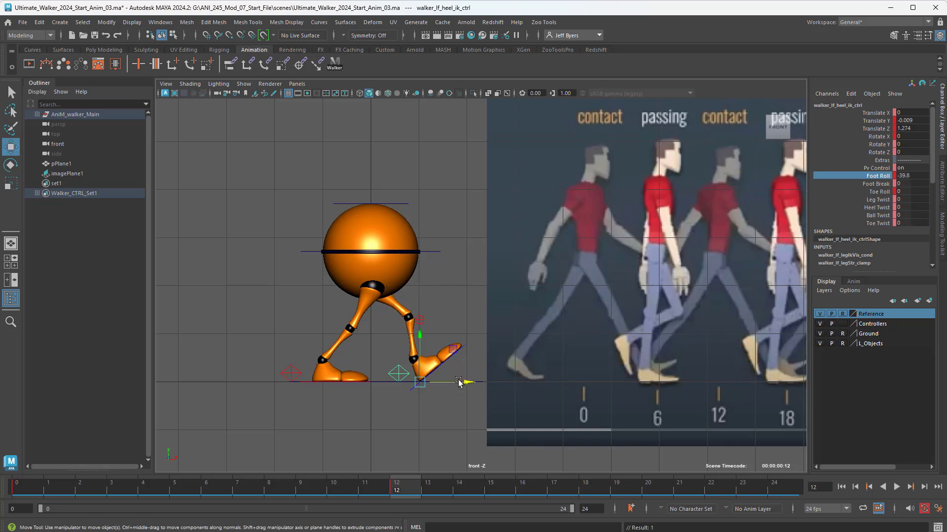
pyautogui.moveTo(464, 383); pyautogui.dragTo(472, 383)
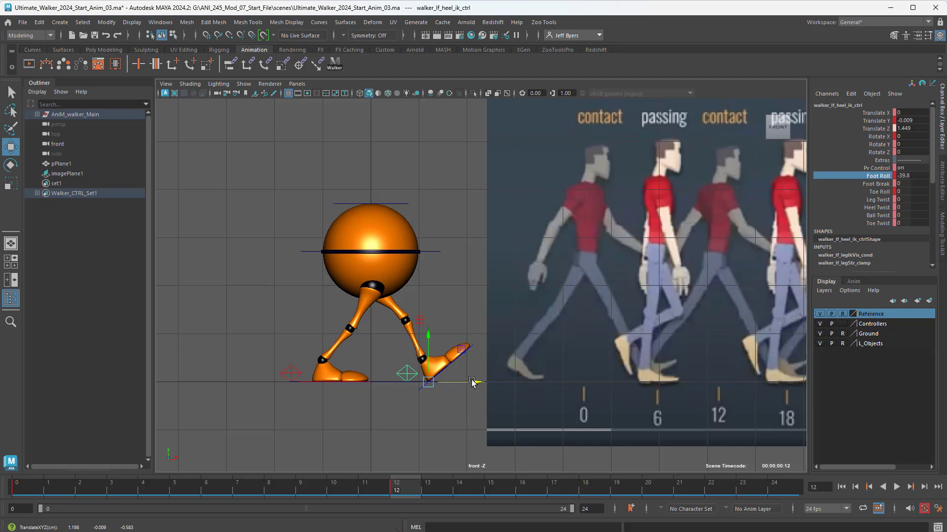
# - Bend the trailing right foot's toes with a Toe Roll of about -28.4 and key it
pyautogui.click(308, 385)
pyautogui.click(293, 370)
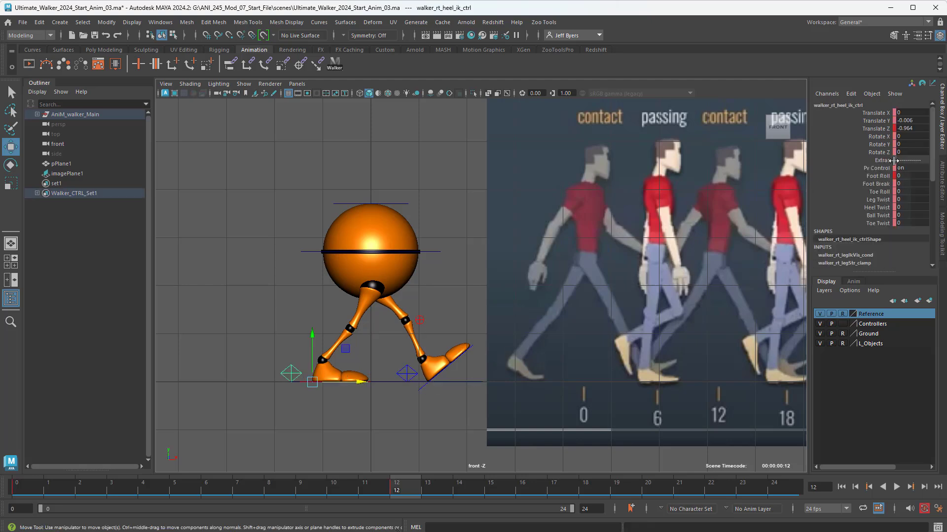
pyautogui.click(880, 192)
pyautogui.moveTo(377, 272); pyautogui.dragTo(197, 271, button='middle')
pyautogui.press('s')
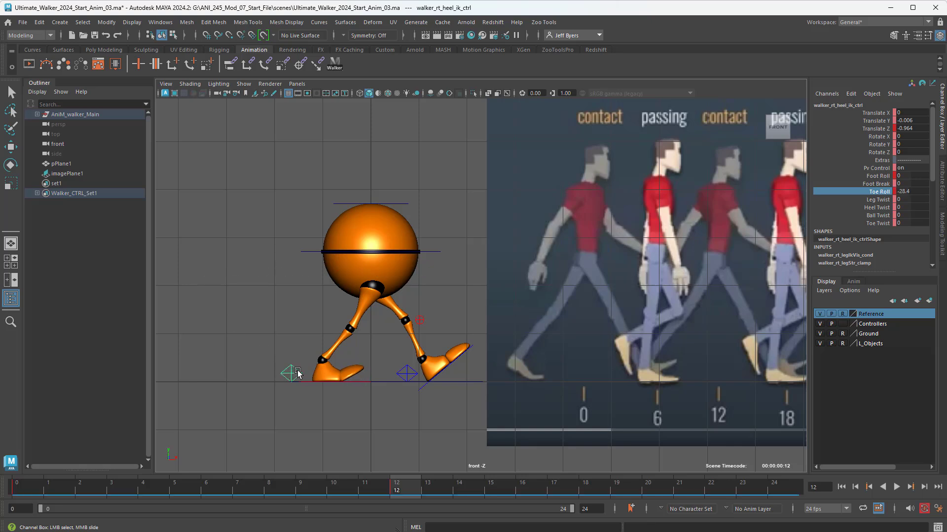
# - Rotate the right heel to about Rotate X 28.719, raise it to Translate Y 0.281 and move it back to Translate Z -1.313
pyautogui.press('e')
pyautogui.moveTo(331, 346); pyautogui.dragTo(312, 340)
pyautogui.press('s')
pyautogui.press('w')
pyautogui.press('e')
pyautogui.press('w')
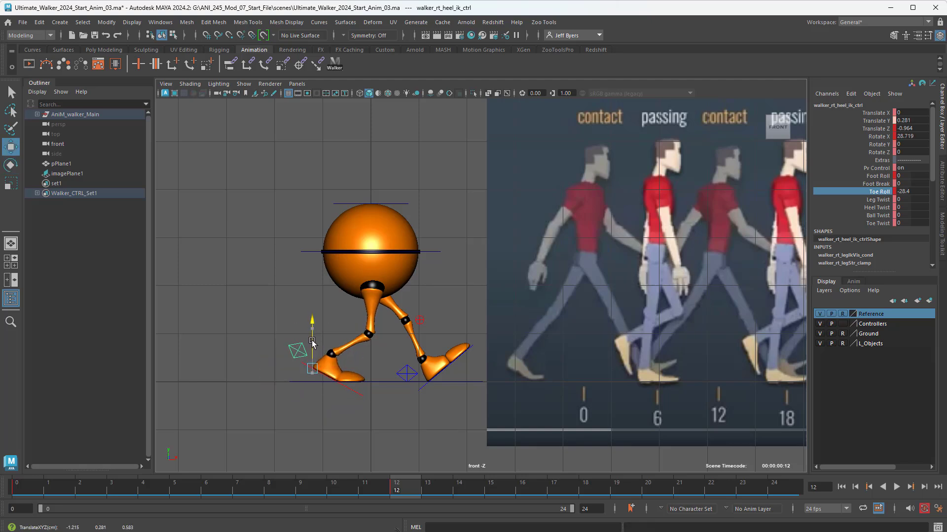
pyautogui.moveTo(361, 371); pyautogui.dragTo(344, 371)
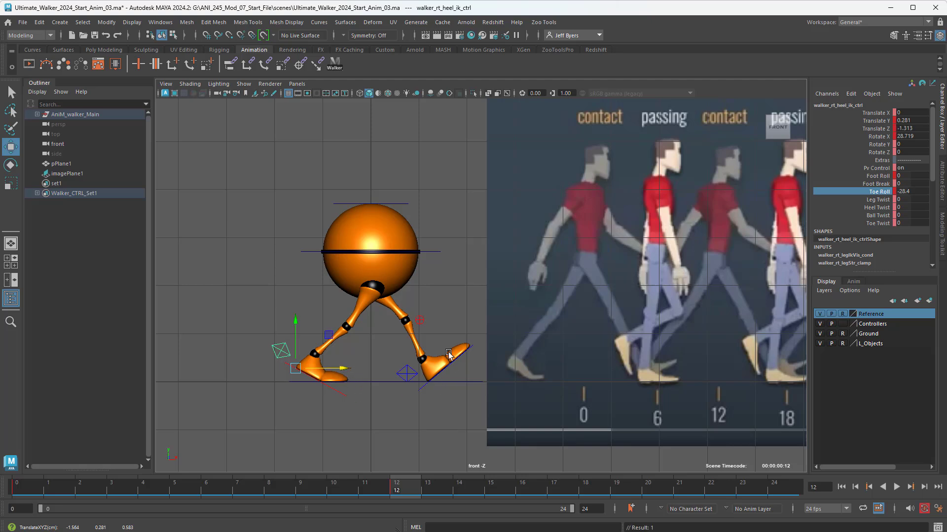
# - Compare the foot poses and heel controller values between frame 0 and frame 12
pyautogui.click(414, 376)
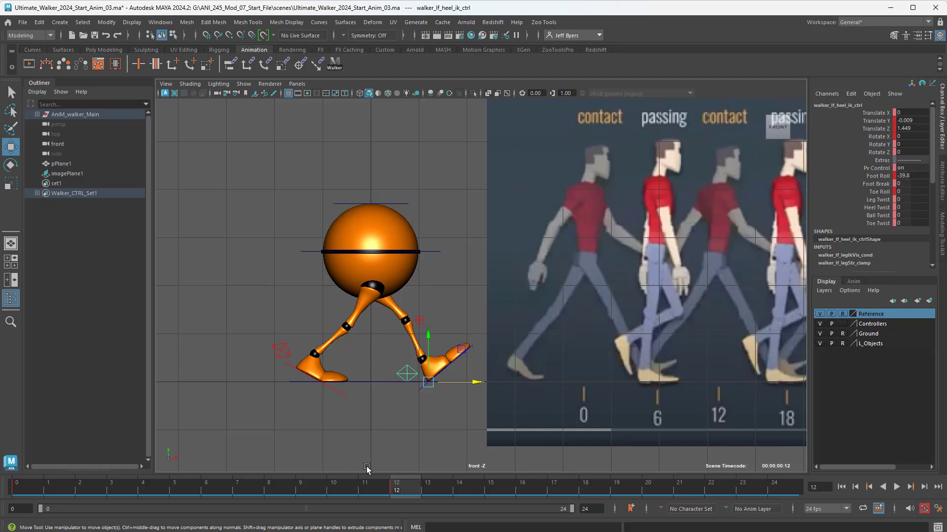
pyautogui.click(869, 487)
pyautogui.click(407, 371)
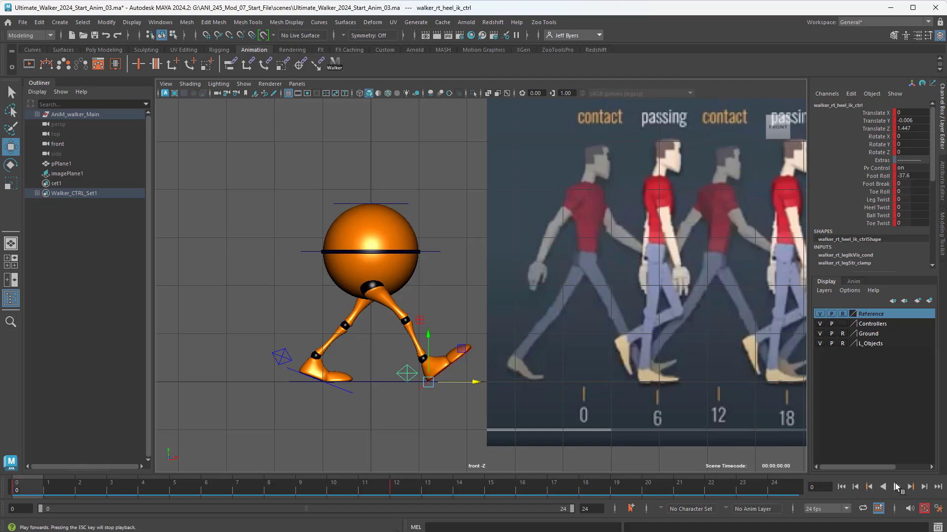
pyautogui.click(910, 487)
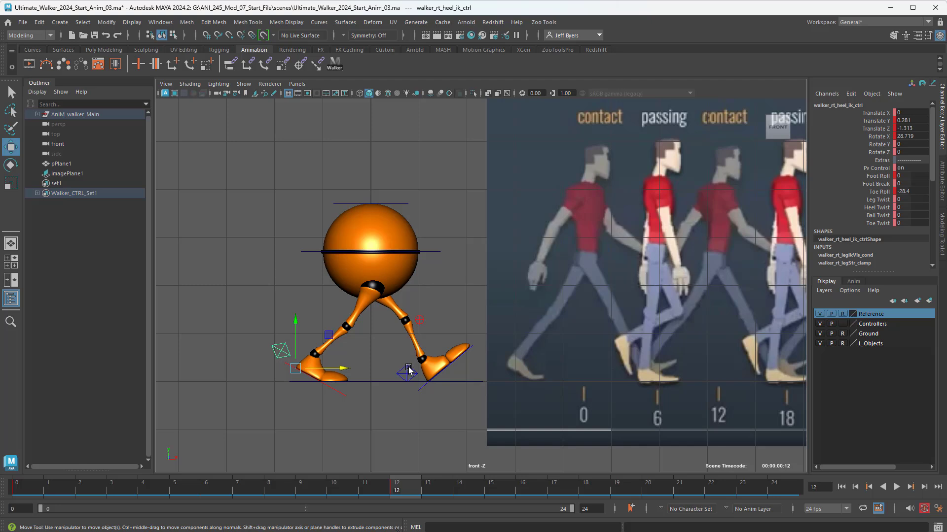
pyautogui.click(14, 489)
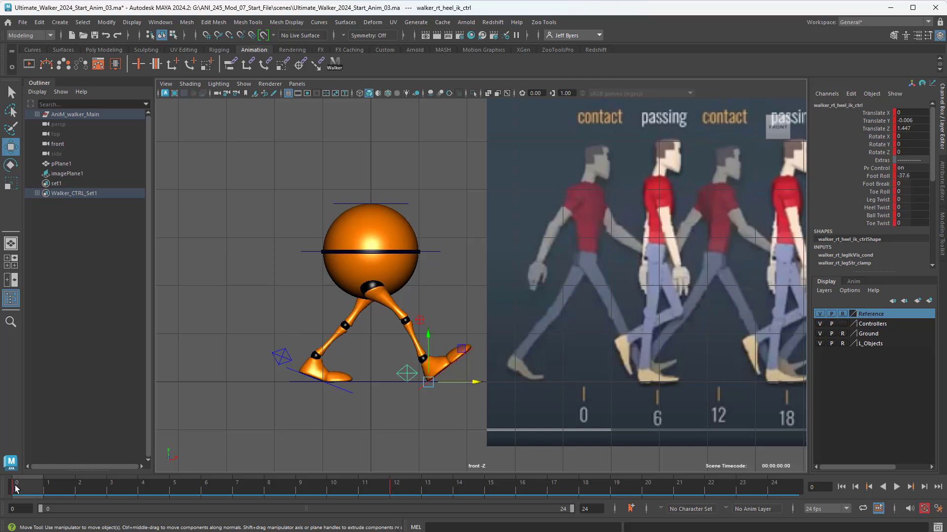
pyautogui.click(397, 489)
# - At frame 0, set the right foot's Foot Roll to -39.8 and lower its heel to about Translate Y -0.016
pyautogui.click(405, 373)
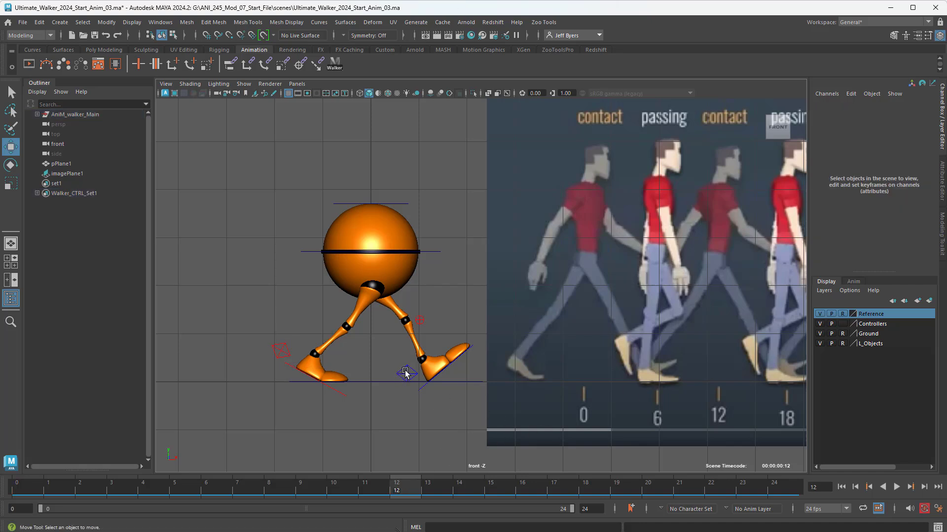
pyautogui.click(406, 371)
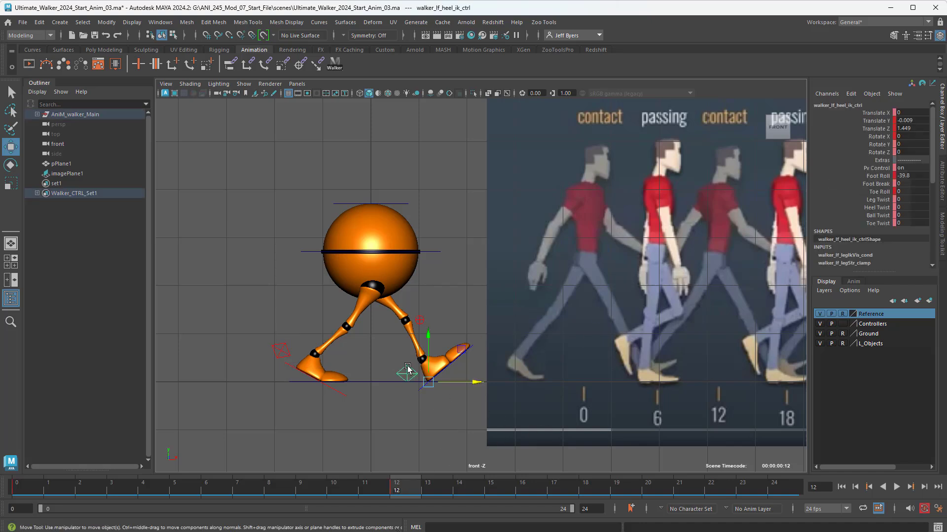
pyautogui.doubleClick(906, 176)
pyautogui.click(20, 488)
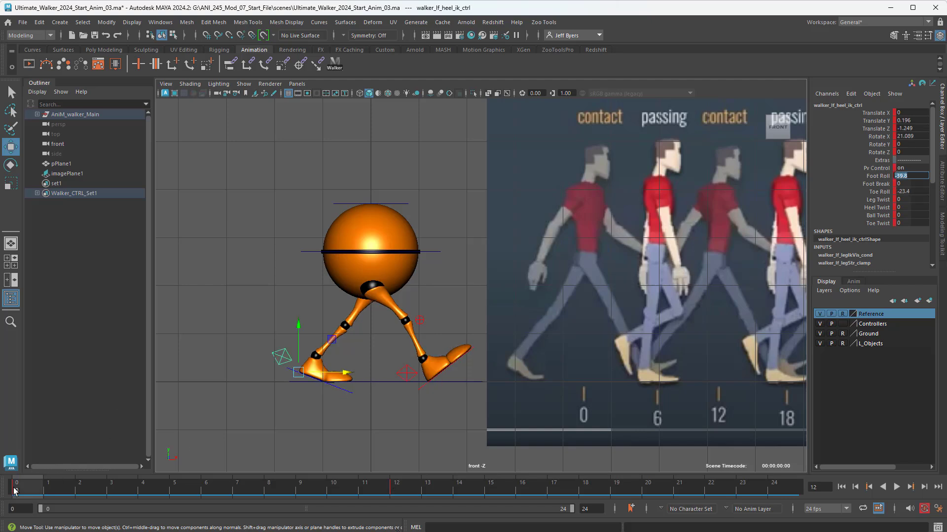
pyautogui.click(403, 369)
pyautogui.doubleClick(908, 176)
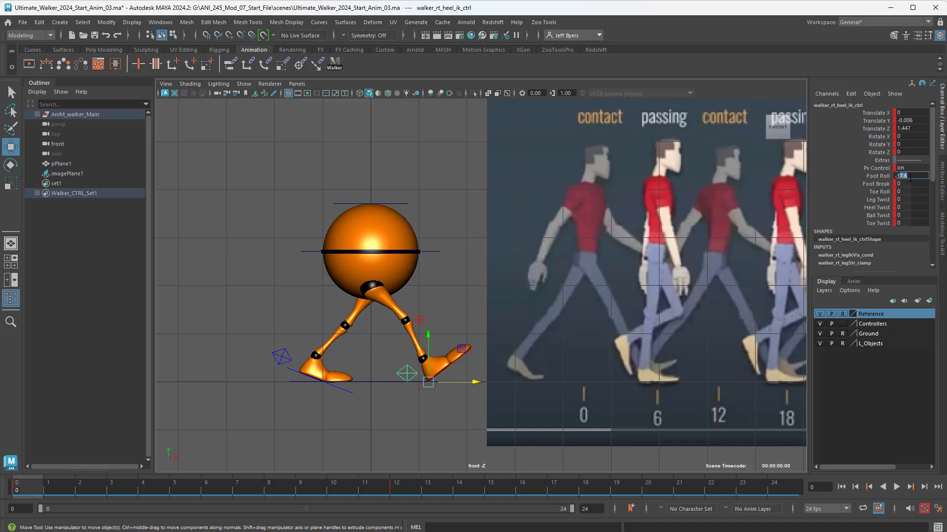
pyautogui.write('-39')
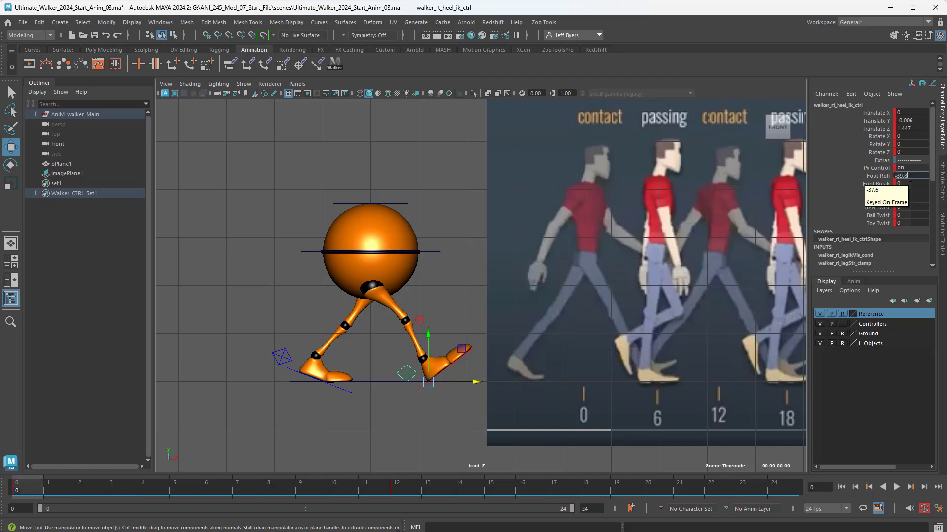
pyautogui.press('Return')
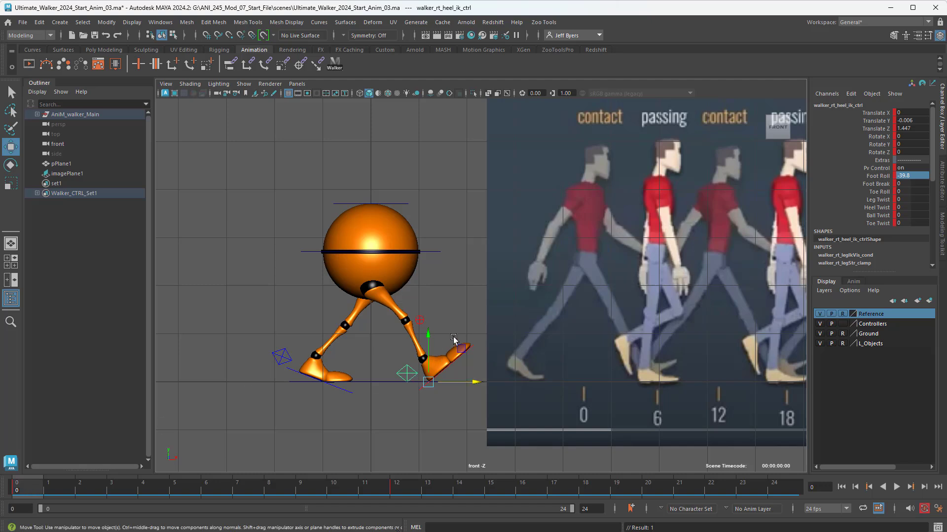
pyautogui.click(427, 337)
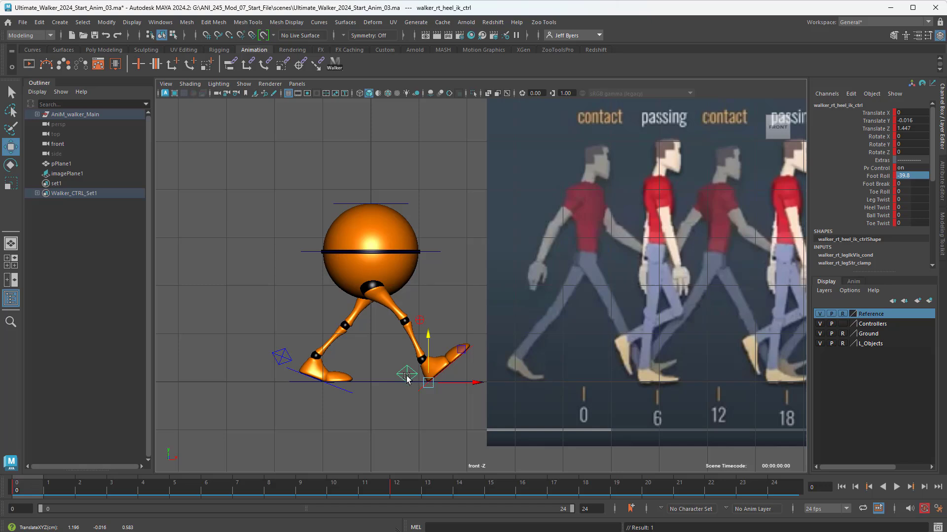
# - Set the trailing left foot's Toe Roll to -28.4 at frame 0, matching the right foot's value at frame 12
pyautogui.press('.')
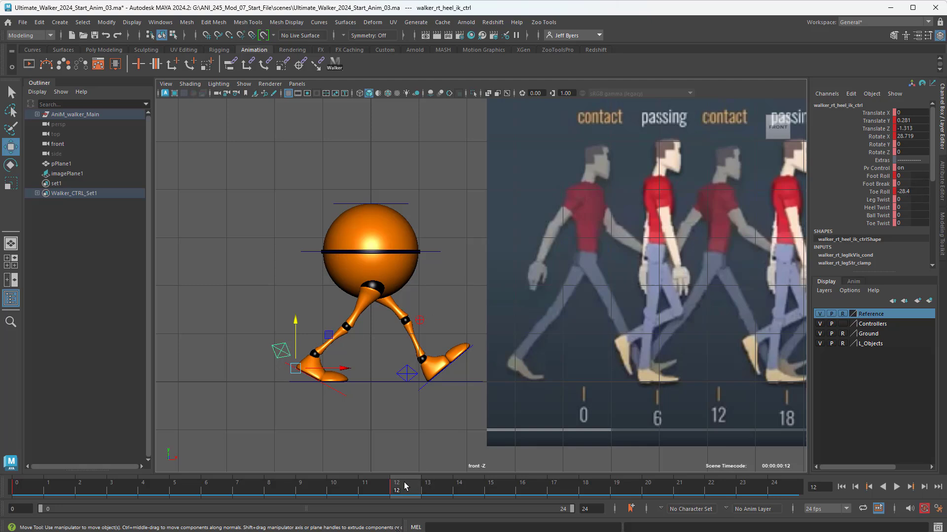
pyautogui.click(868, 487)
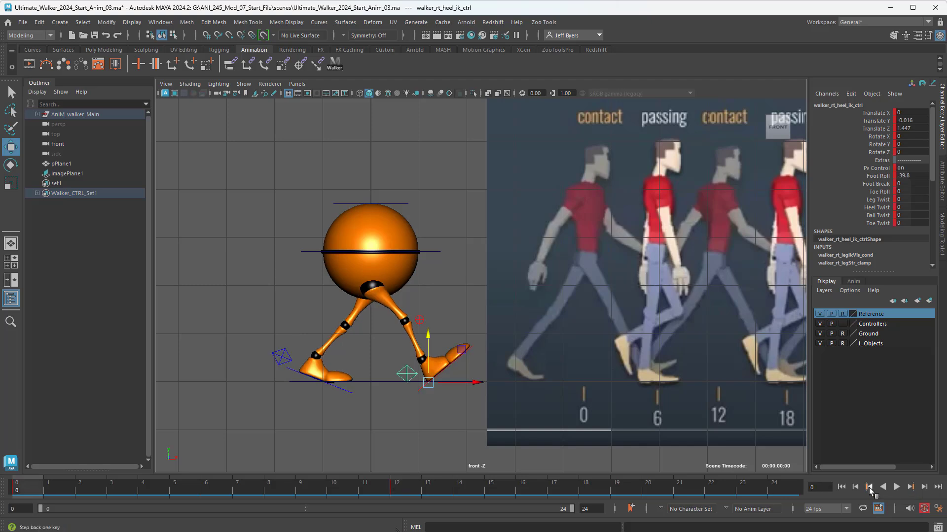
pyautogui.click(294, 358)
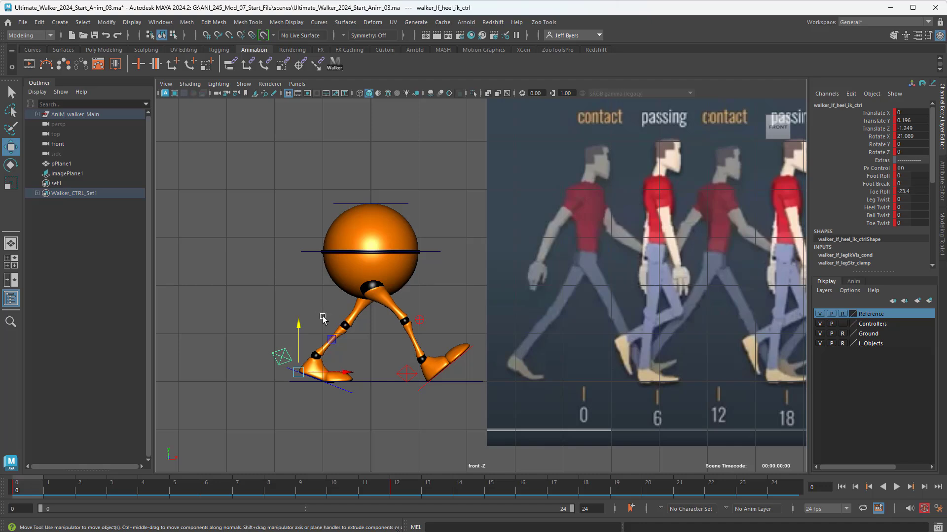
pyautogui.doubleClick(911, 191)
pyautogui.write('8')
pyautogui.press('Return')
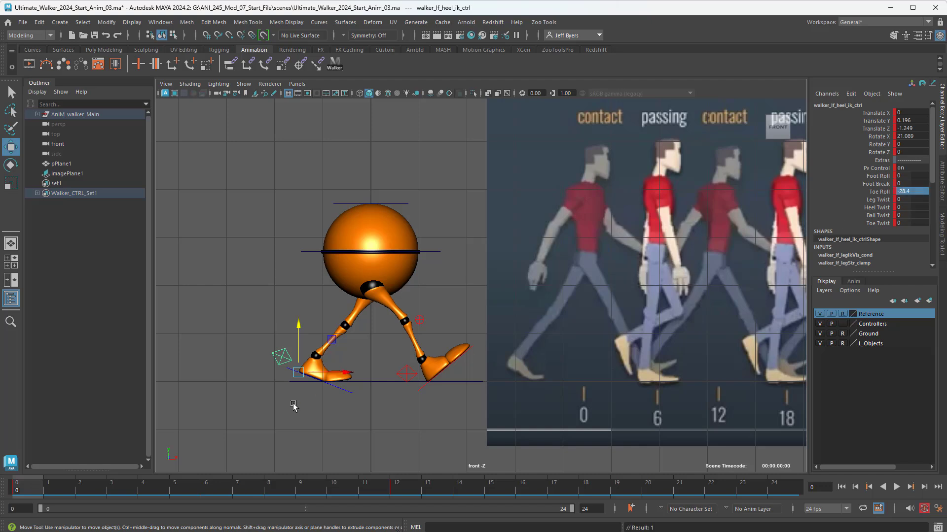
# - Rotate the left heel to about Rotate X 29.71 and raise it to about Translate Y 0.299 at frame 0
pyautogui.click(283, 352)
pyautogui.press('e')
pyautogui.moveTo(323, 333); pyautogui.dragTo(329, 356)
pyautogui.press('w')
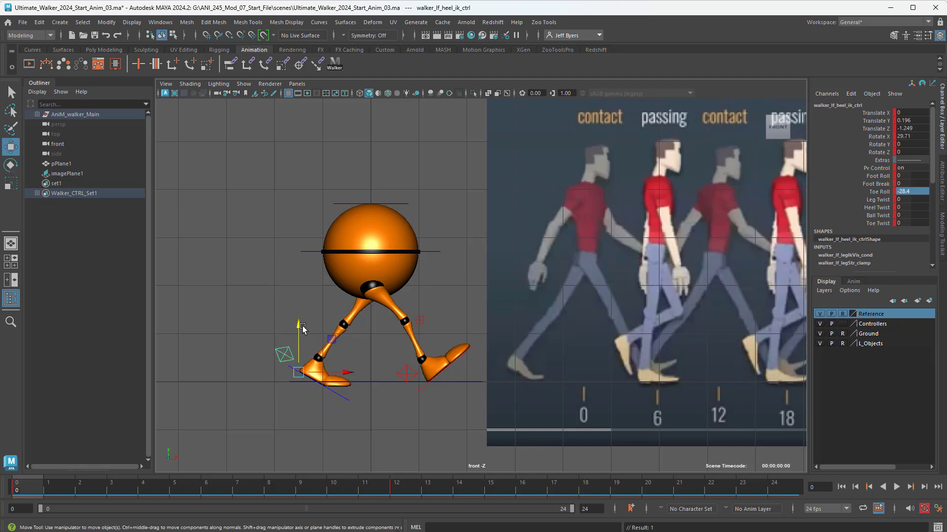
pyautogui.moveTo(298, 327); pyautogui.dragTo(299, 323)
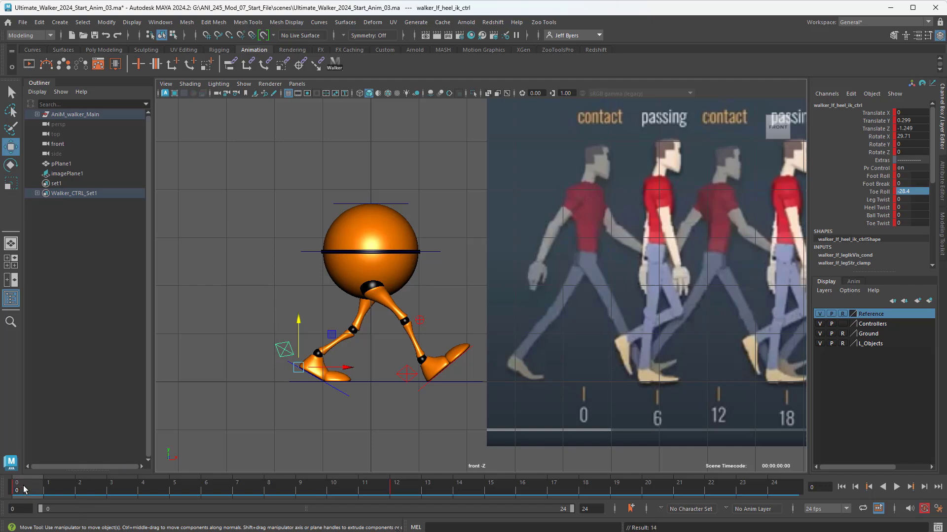
# - Play and scrub between frames 0 and 12, comparing both heel controllers' values in the two contact poses
pyautogui.moveTo(24, 489); pyautogui.dragTo(112, 490)
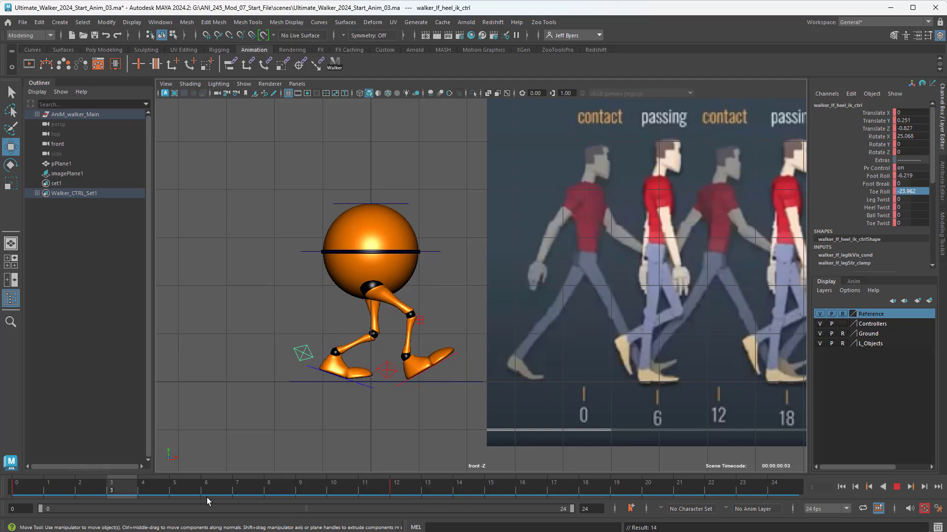
pyautogui.moveTo(207, 500); pyautogui.dragTo(32, 492)
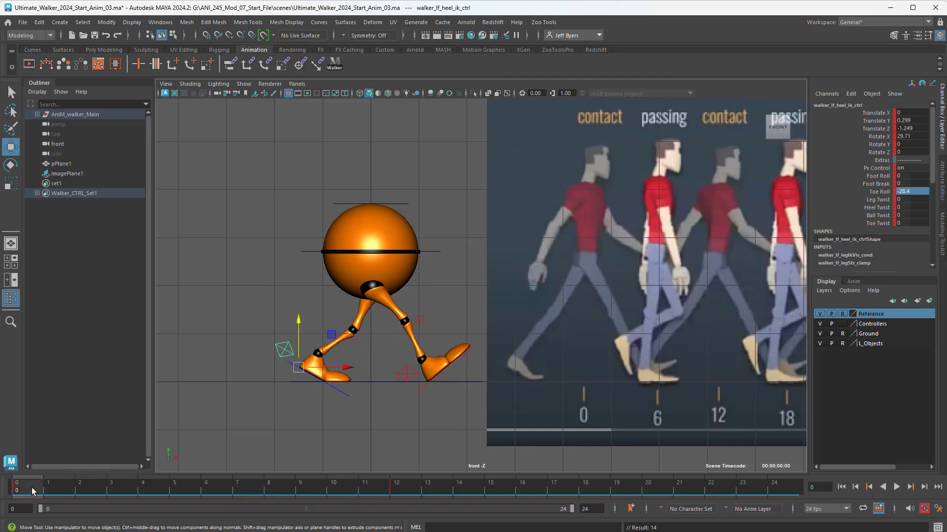
pyautogui.click(407, 373)
pyautogui.click(284, 350)
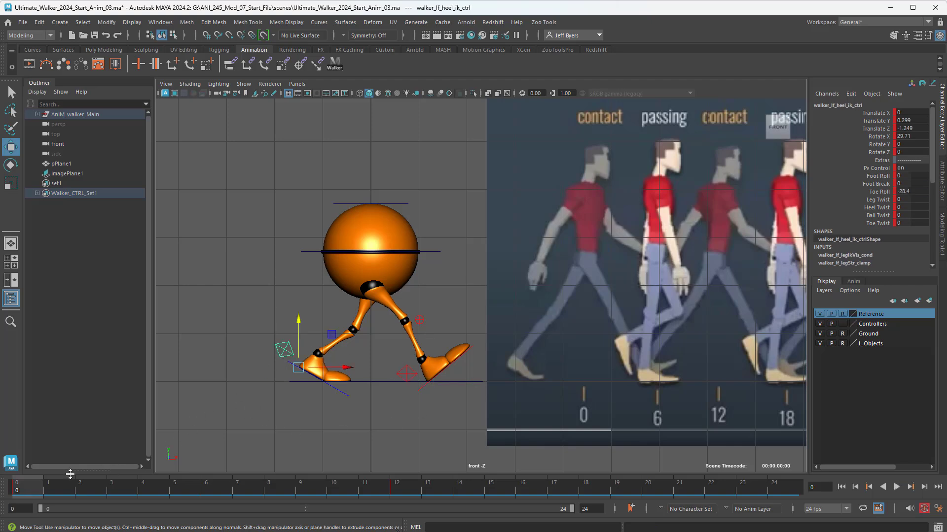
pyautogui.hotkey('alt', 'v')
pyautogui.hotkey('alt', 'v')
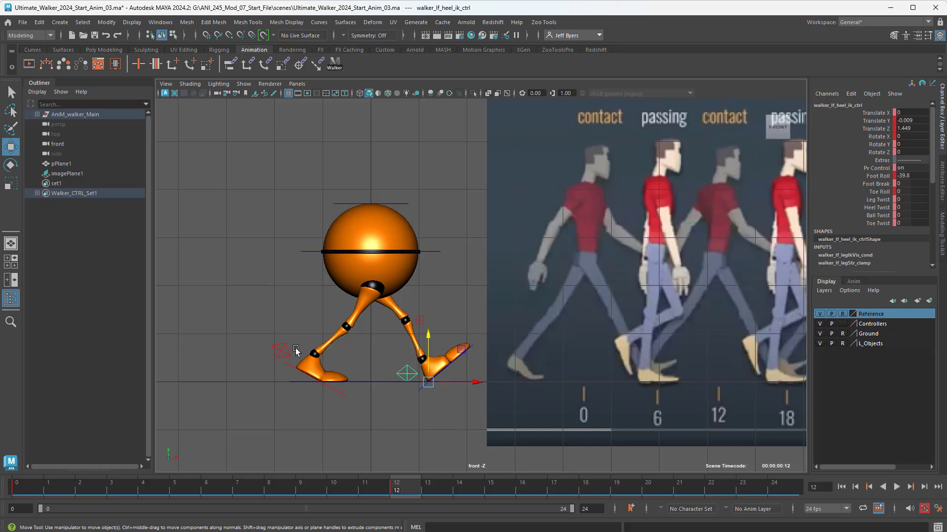
pyautogui.click(285, 350)
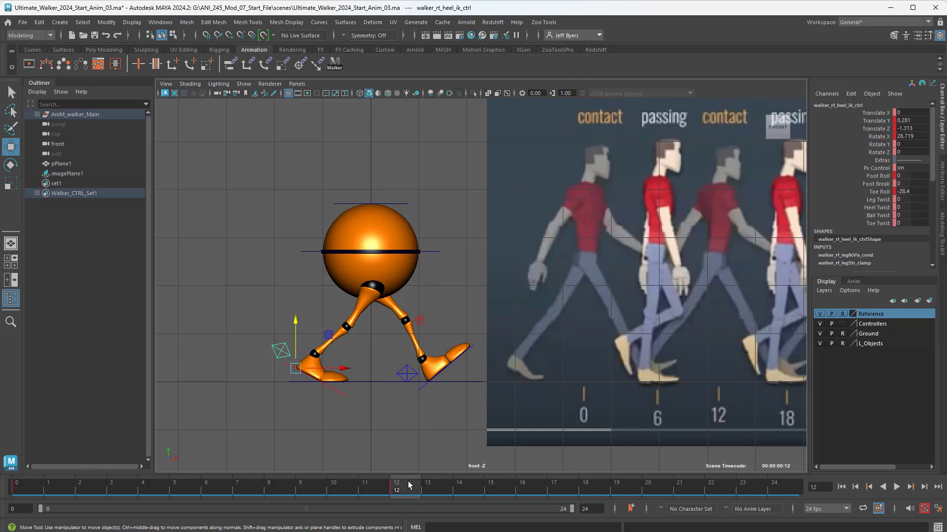
pyautogui.click(409, 376)
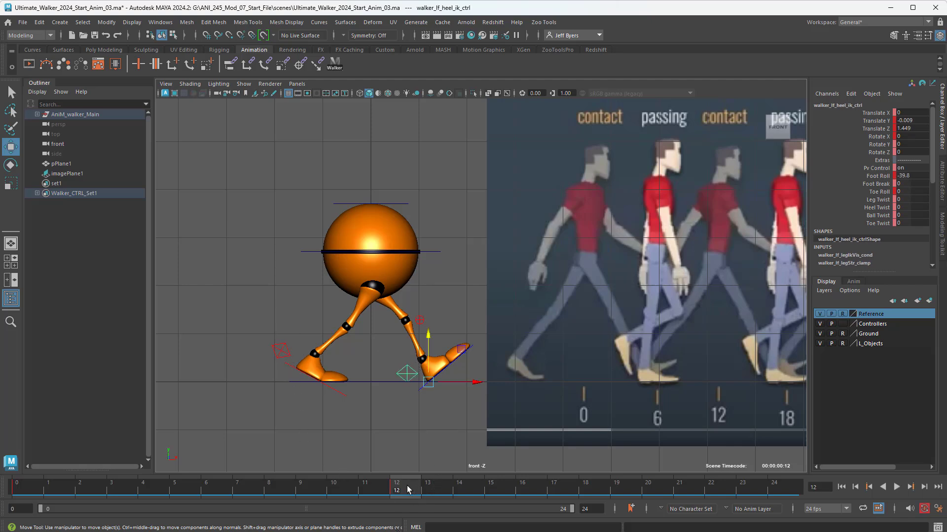
pyautogui.moveTo(407, 486)
pyautogui.mouseDown()
pyautogui.moveTo(371, 483)
pyautogui.moveTo(413, 481)
pyautogui.mouseUp()
pyautogui.hotkey('alt', 'v')
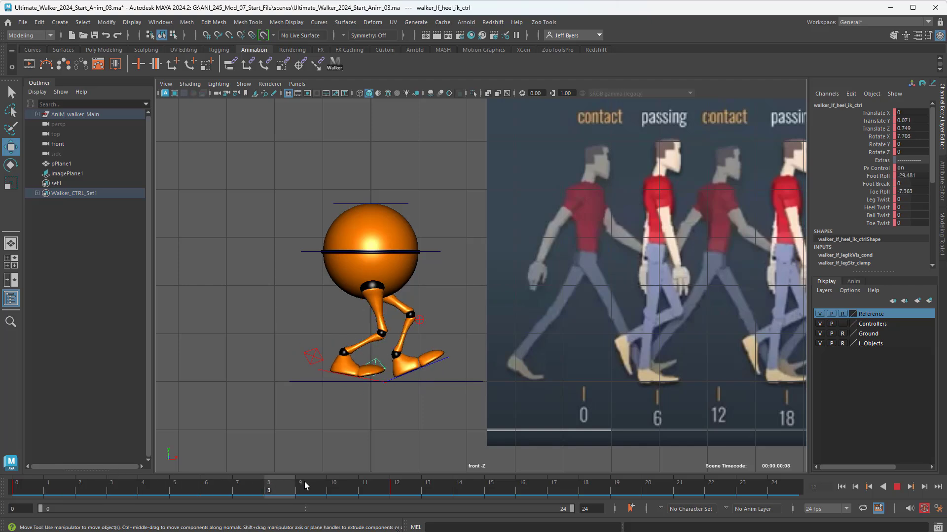
pyautogui.click(402, 497)
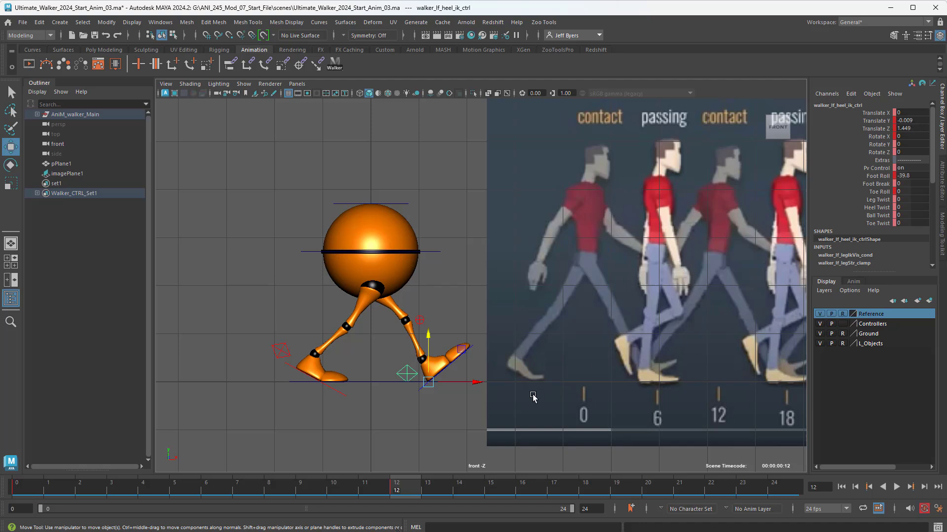
pyautogui.hotkey('alt', 'v')
pyautogui.moveTo(86, 469); pyautogui.dragTo(27, 477)
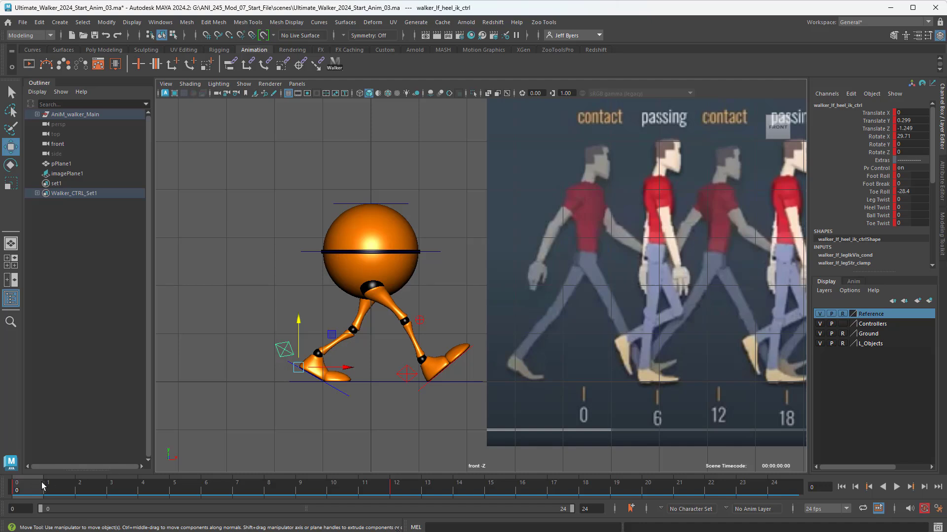
pyautogui.hotkey('alt', 'v')
pyautogui.hotkey('alt', 'v')
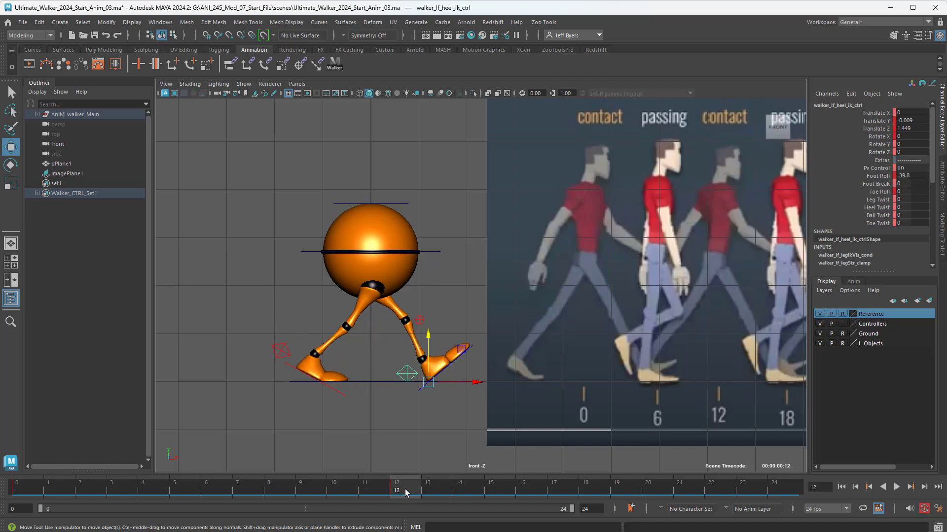
pyautogui.click(280, 351)
pyautogui.click(409, 371)
pyautogui.moveTo(402, 487); pyautogui.dragTo(17, 466)
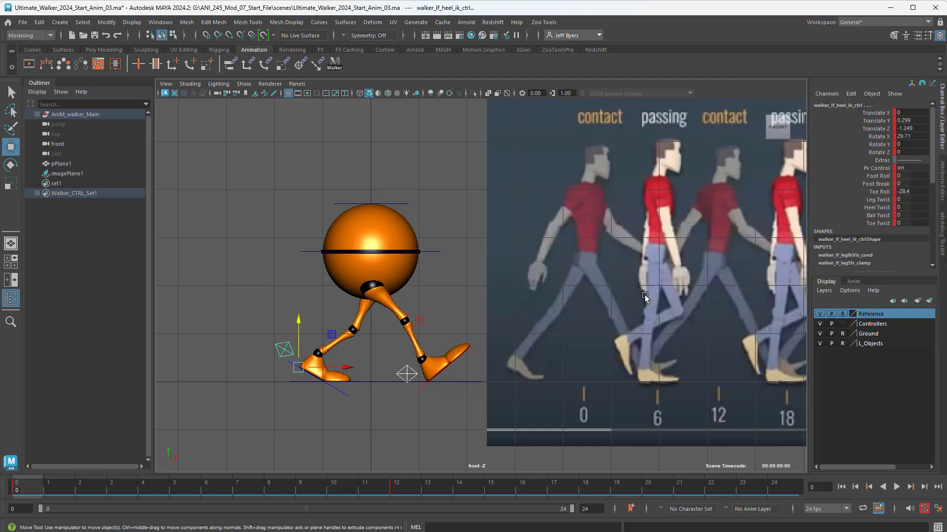
# - Select all of the walker's controllers at frame 0 and copy their contact pose keys
pyautogui.keyDown('alt'); pyautogui.moveTo(672, 286); pyautogui.dragTo(464, 277, button='middle'); pyautogui.keyUp('alt')
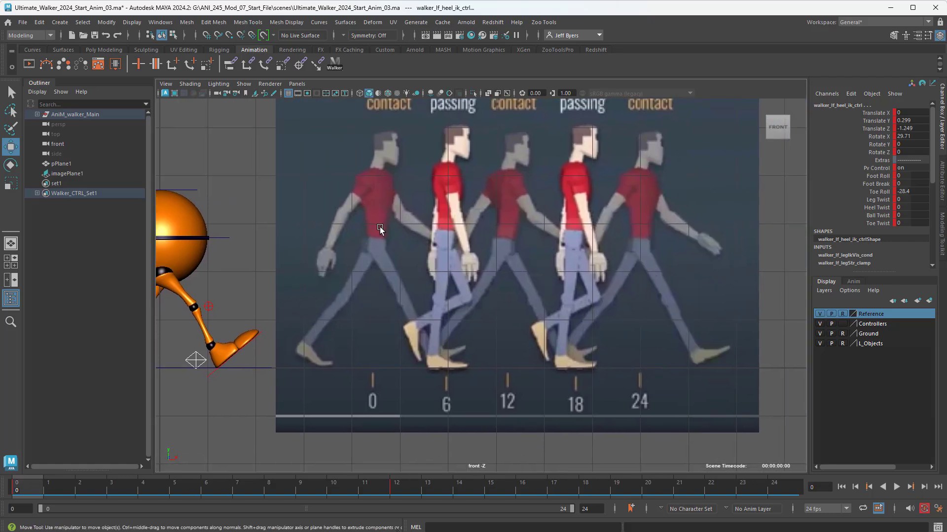
pyautogui.keyDown('alt'); pyautogui.moveTo(417, 290); pyautogui.dragTo(656, 300, button='middle'); pyautogui.keyUp('alt')
pyautogui.keyDown('alt'); pyautogui.moveTo(560, 306); pyautogui.dragTo(590, 323, button='middle'); pyautogui.keyUp('alt')
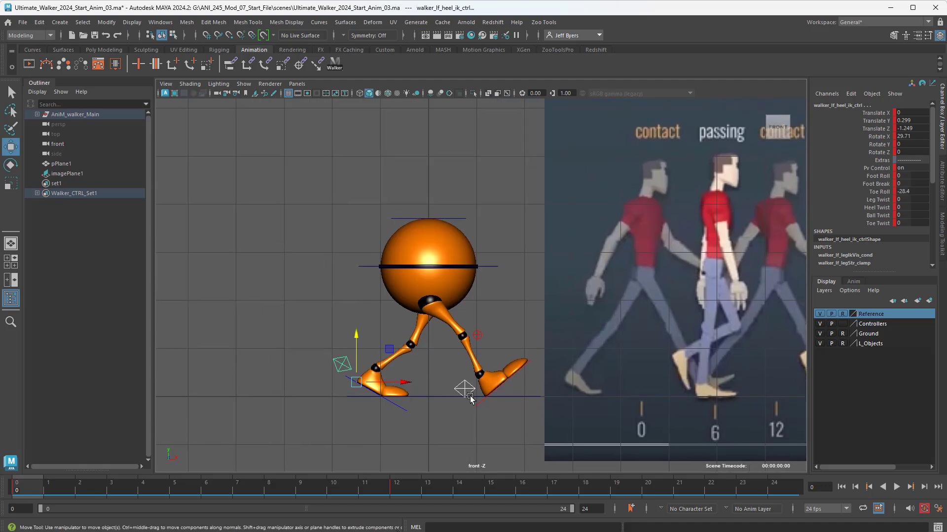
pyautogui.click(271, 284)
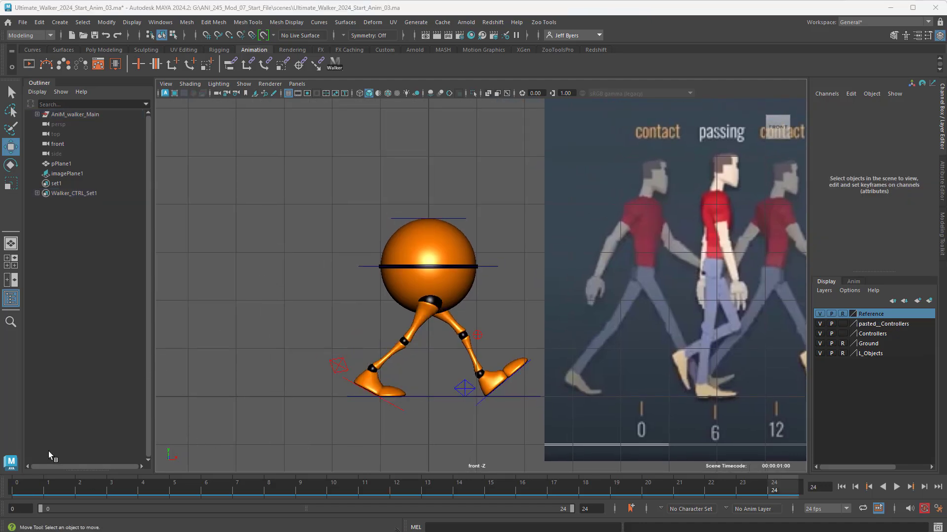
pyautogui.click(16, 494)
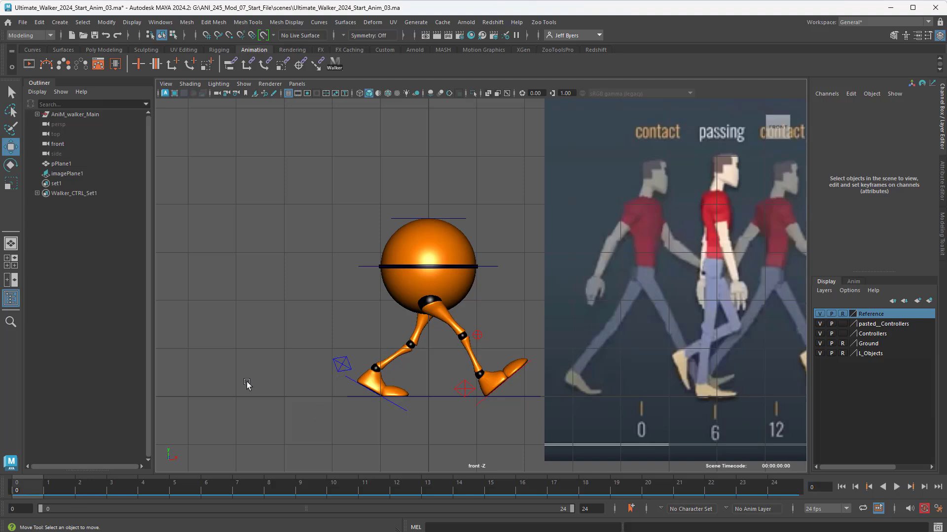
pyautogui.click(334, 63)
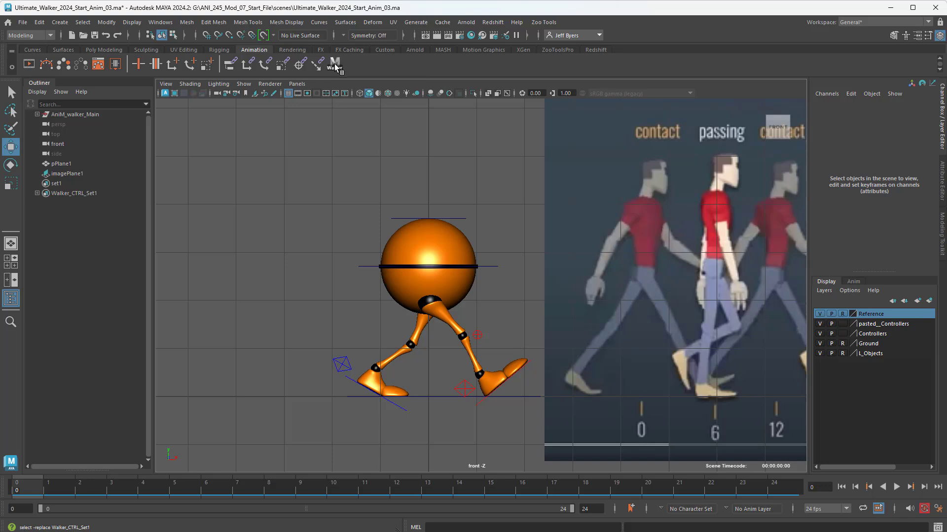
pyautogui.rightClick(27, 488)
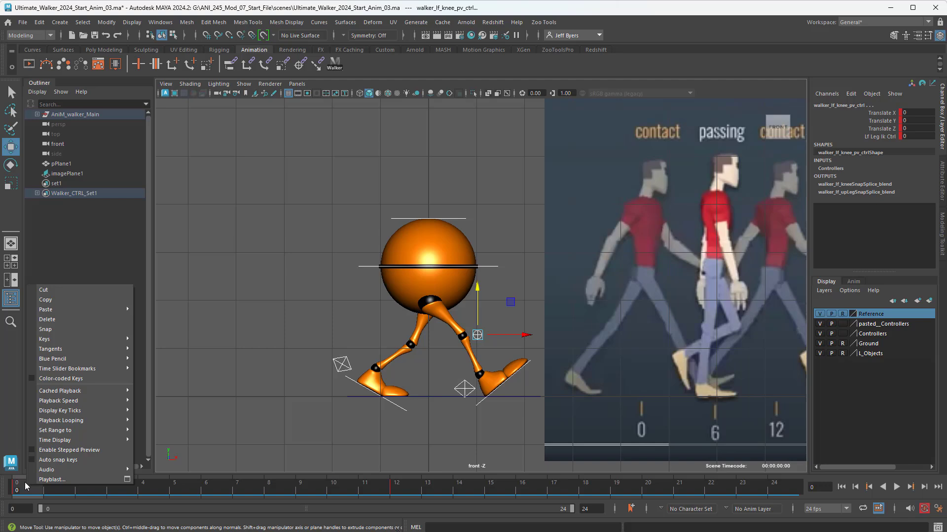
pyautogui.click(65, 300)
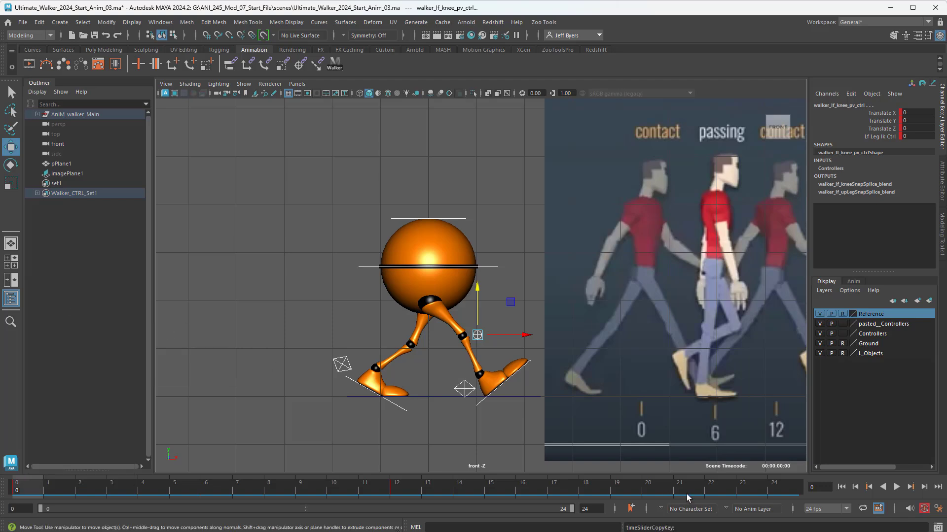
# - Paste the copied contact pose keys at frame 24
pyautogui.click(794, 488)
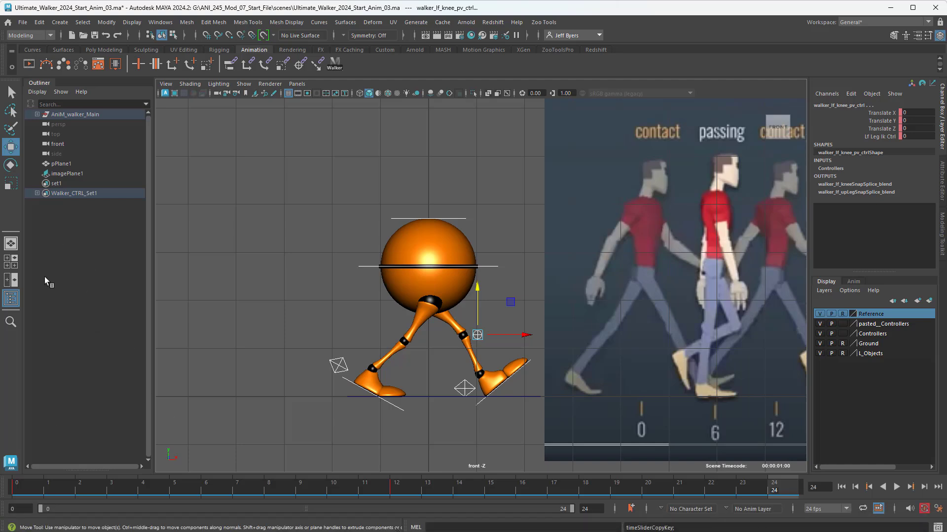
pyautogui.rightClick(795, 488)
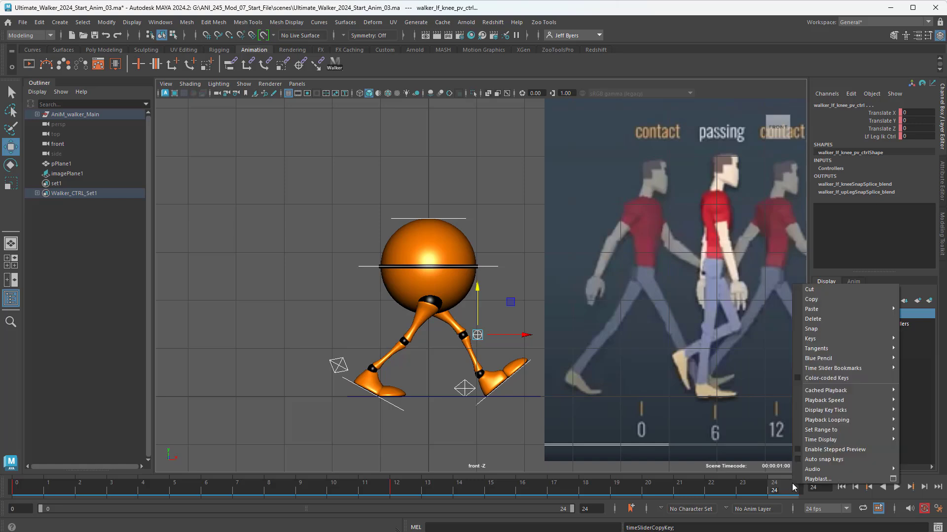
pyautogui.moveTo(820, 312)
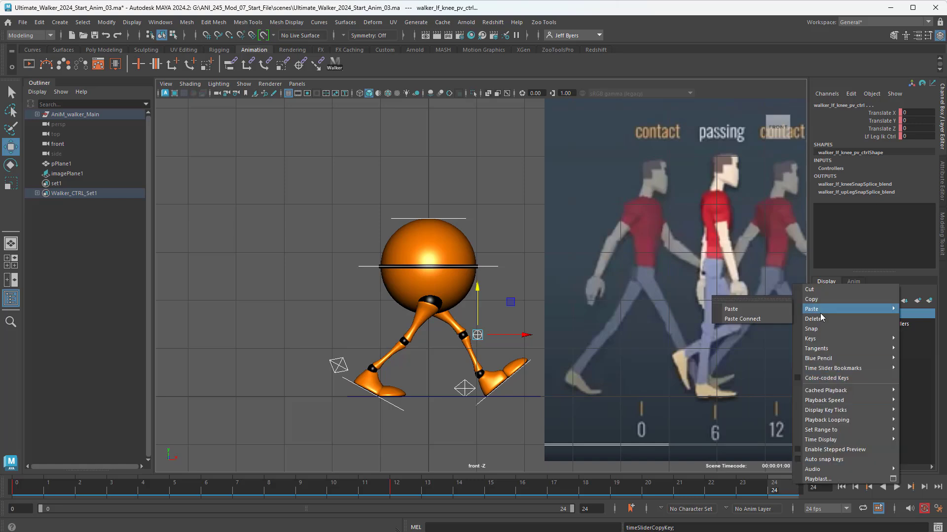
pyautogui.click(746, 311)
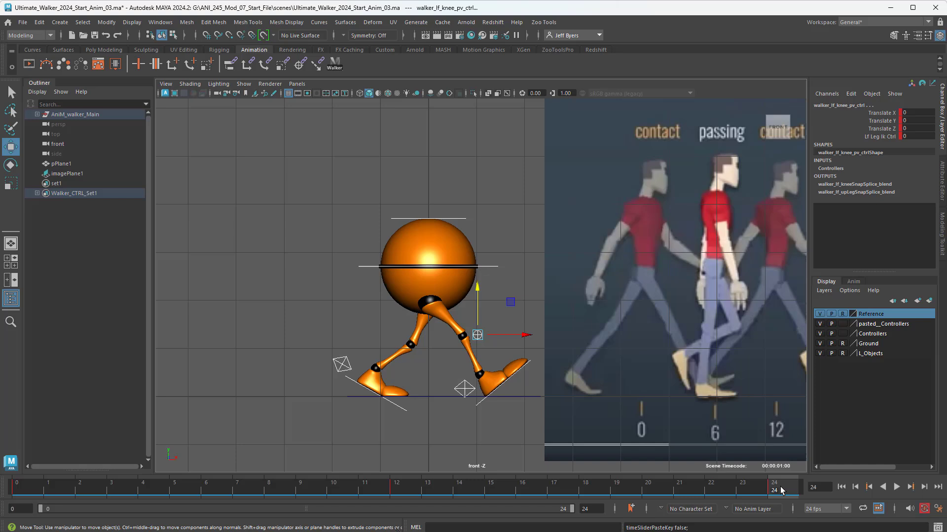
# - Compare the walker's contact poses at frames 0 and 24, and play the walk cycle through to check its loop
pyautogui.click(910, 488)
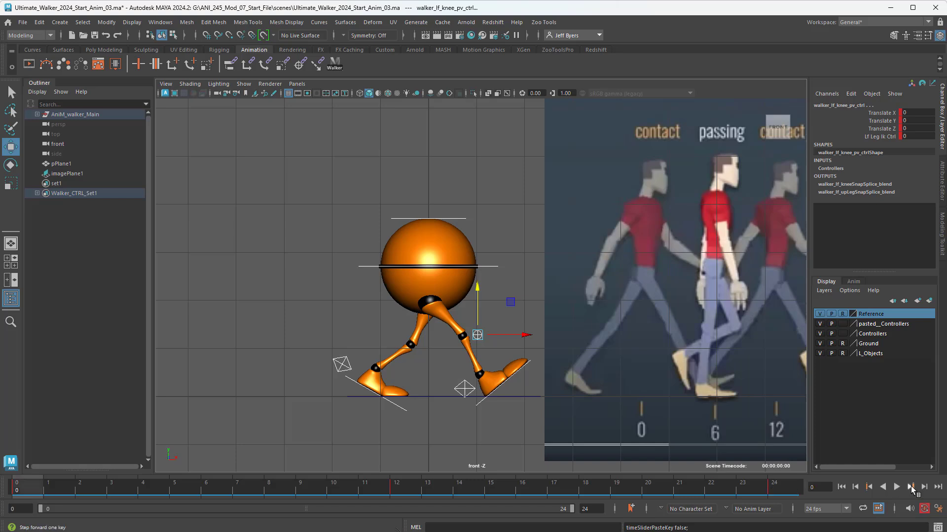
pyautogui.click(869, 487)
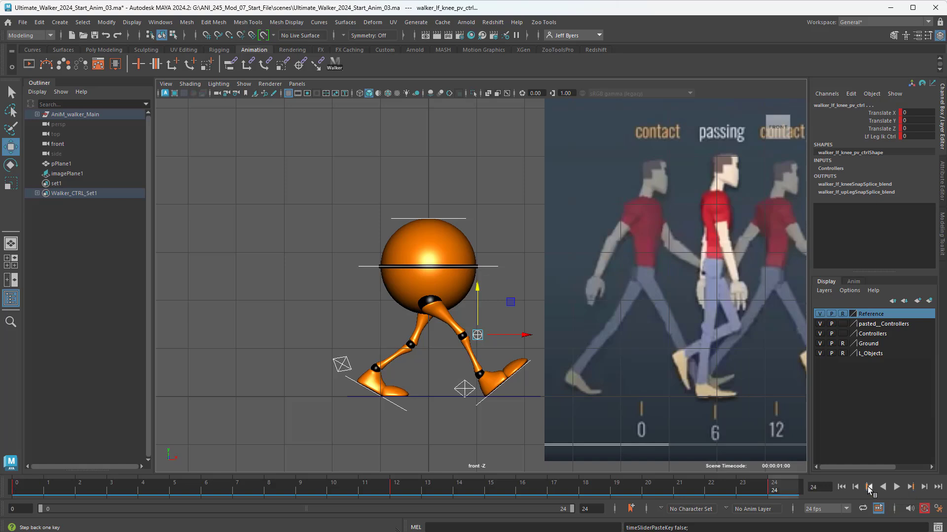
pyautogui.click(910, 488)
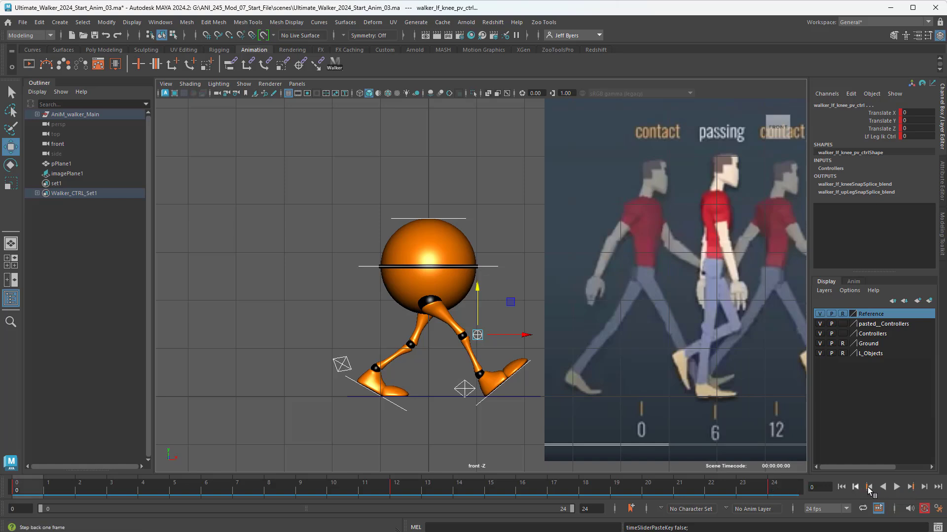
pyautogui.click(869, 487)
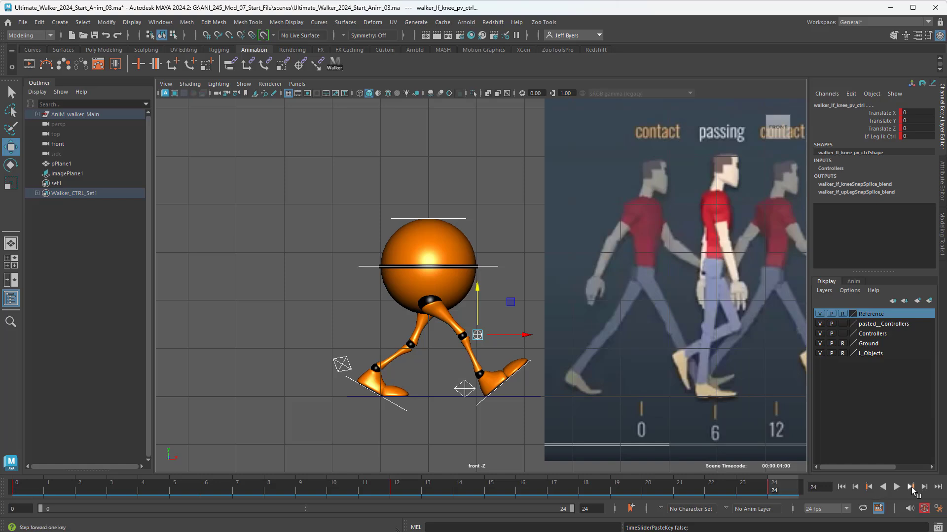
pyautogui.click(910, 487)
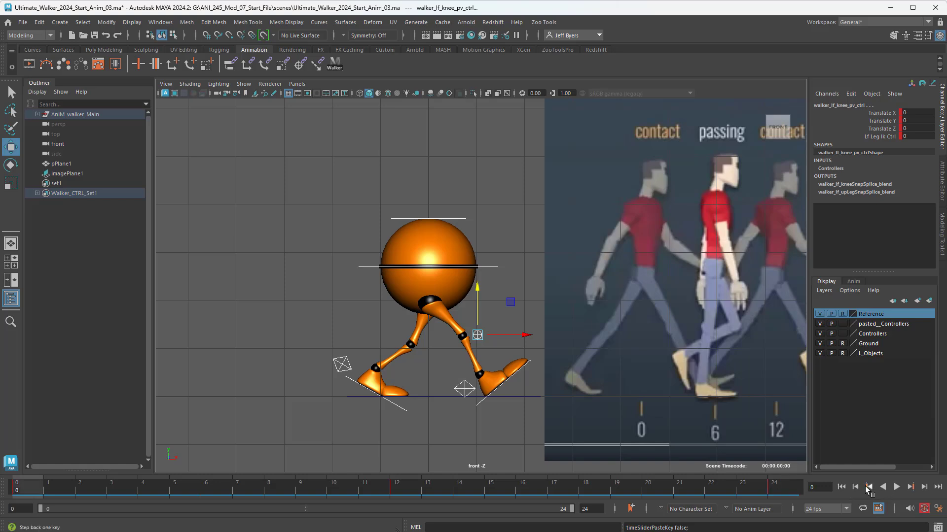
pyautogui.click(869, 487)
pyautogui.click(910, 487)
pyautogui.click(897, 487)
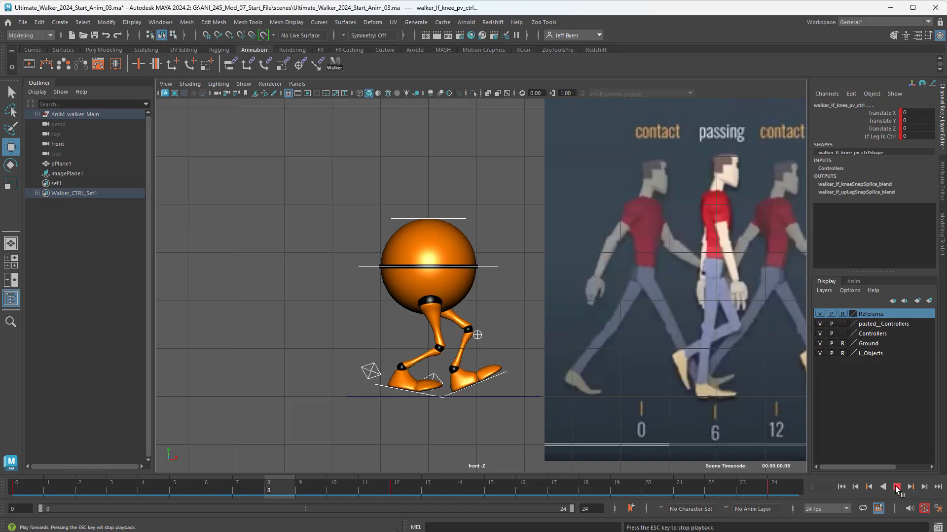
pyautogui.click(897, 487)
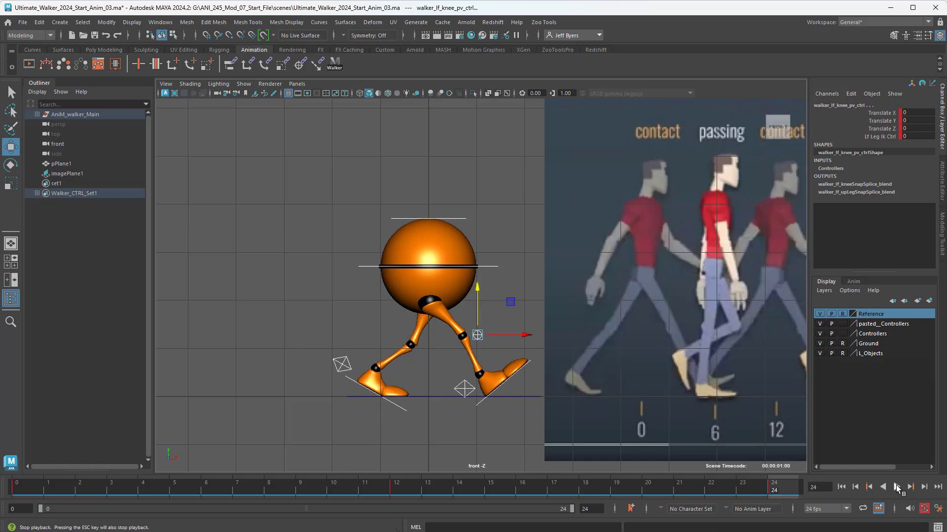